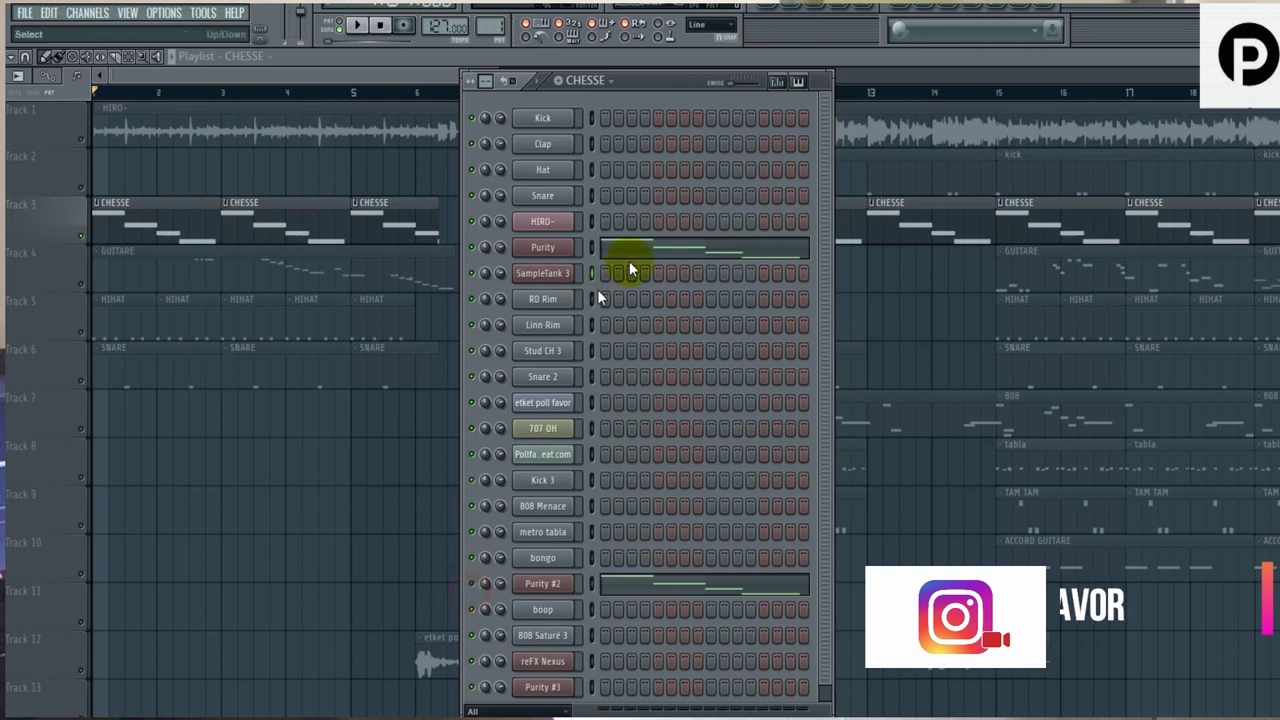
# Review the Purity channel's melody notes in the piano roll and open the Purity instrument's preset list.
pyautogui.moveTo(501, 78); pyautogui.dragTo(608, 80)
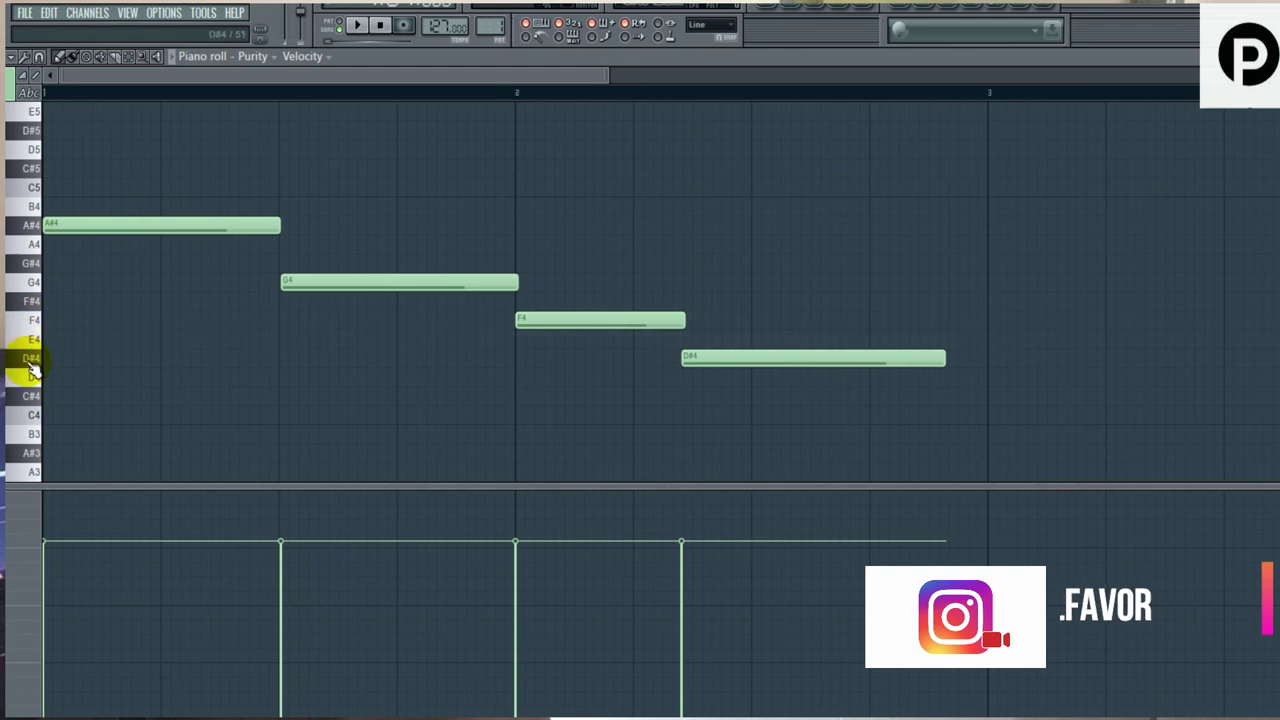
pyautogui.click(798, 12)
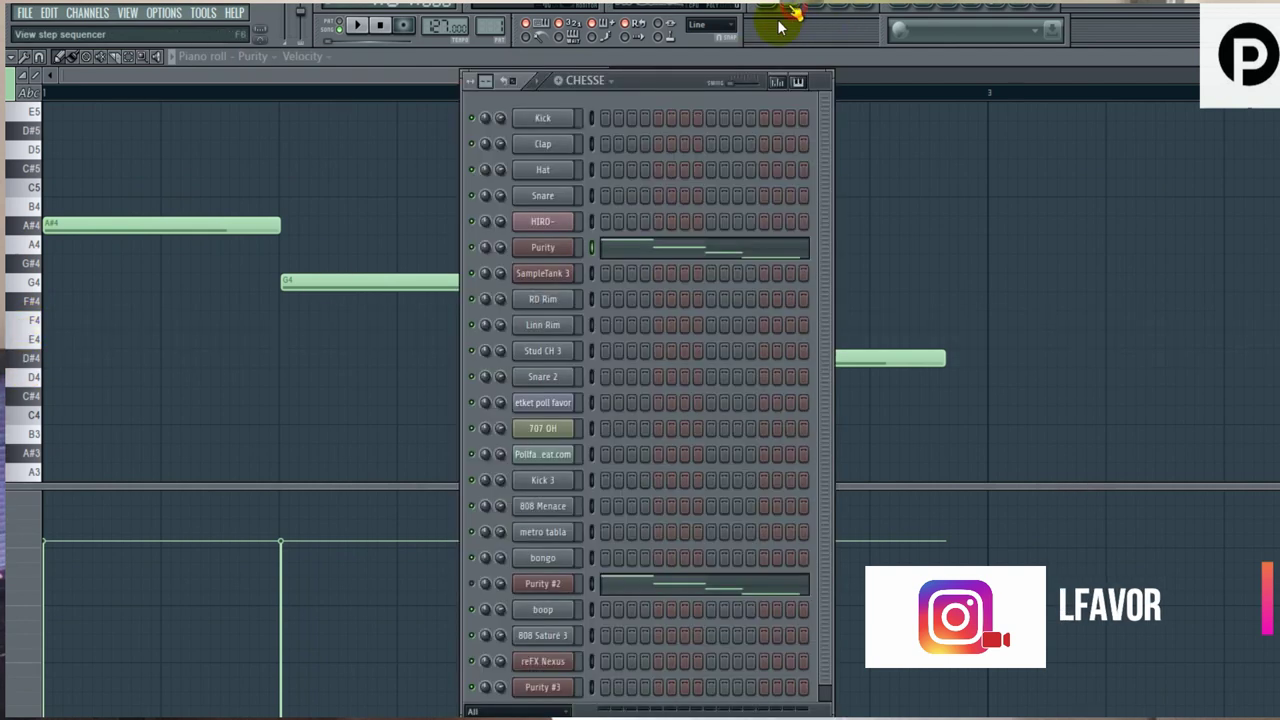
pyautogui.click(578, 246)
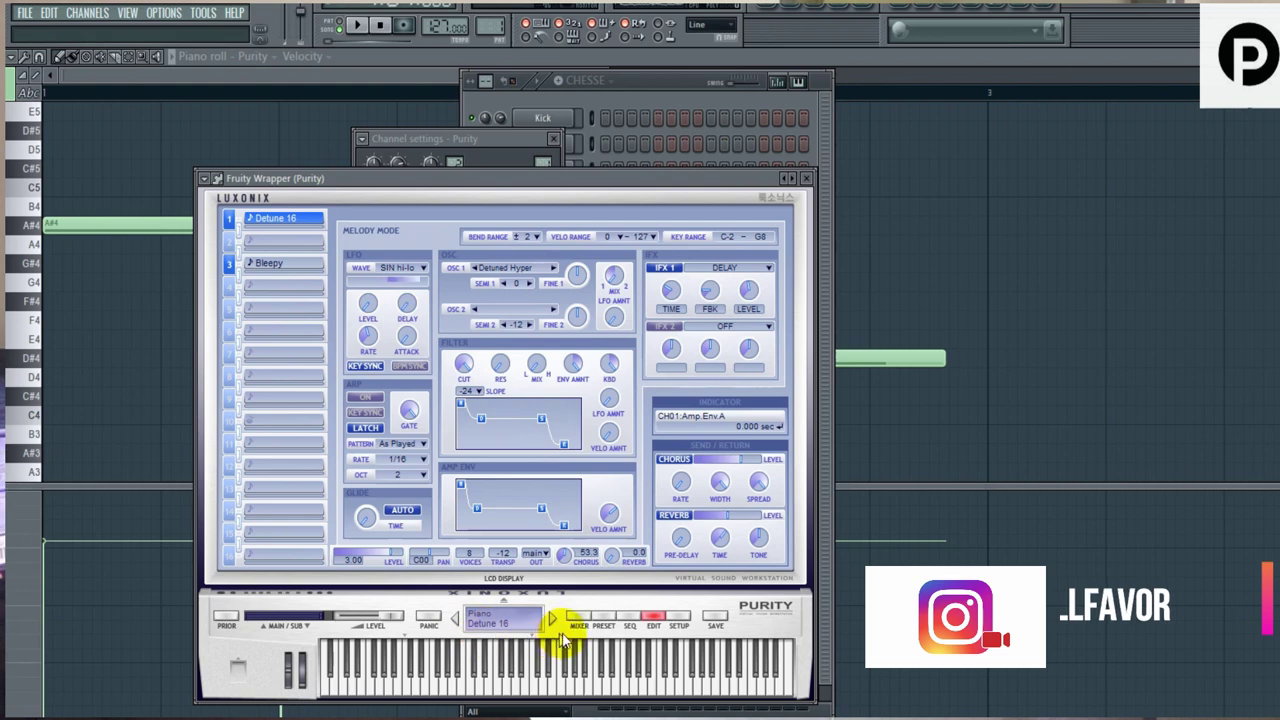
pyautogui.click(604, 623)
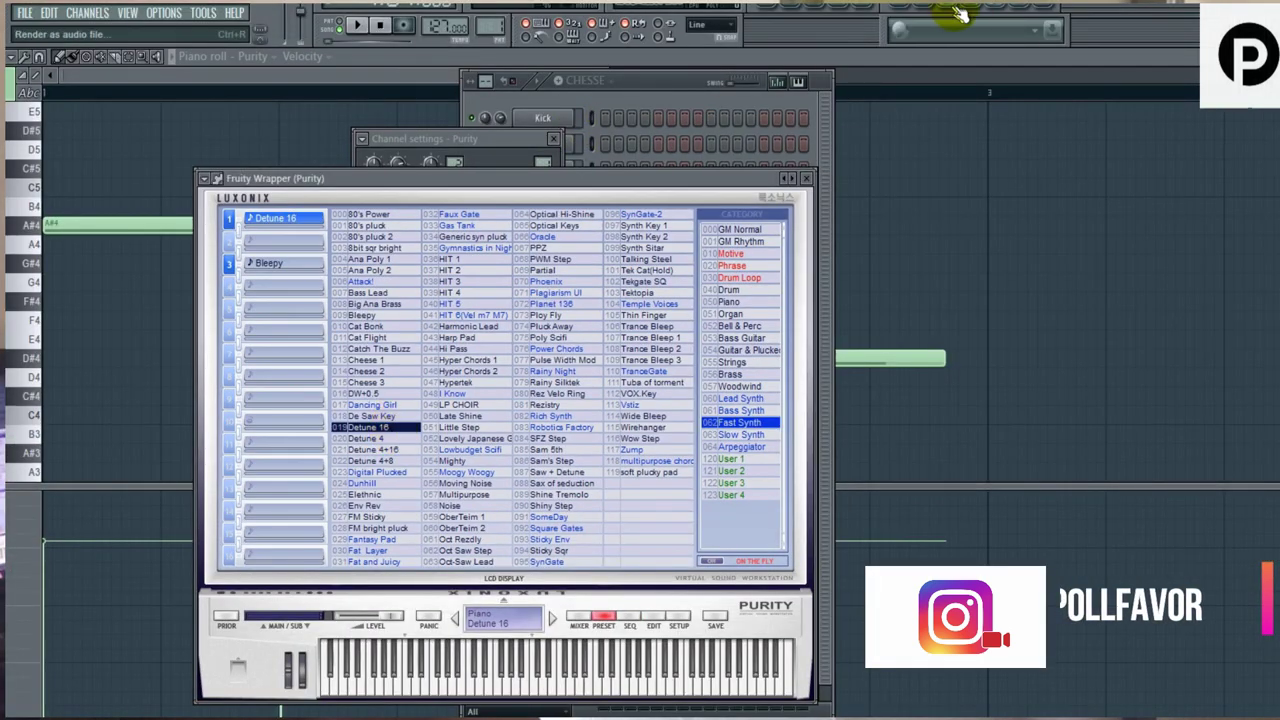
# Examine the Fruity Parametric EQ 2 curve on the Purity mixer track, and close the EQ, mixer and instrument windows.
pyautogui.click(860, 10)
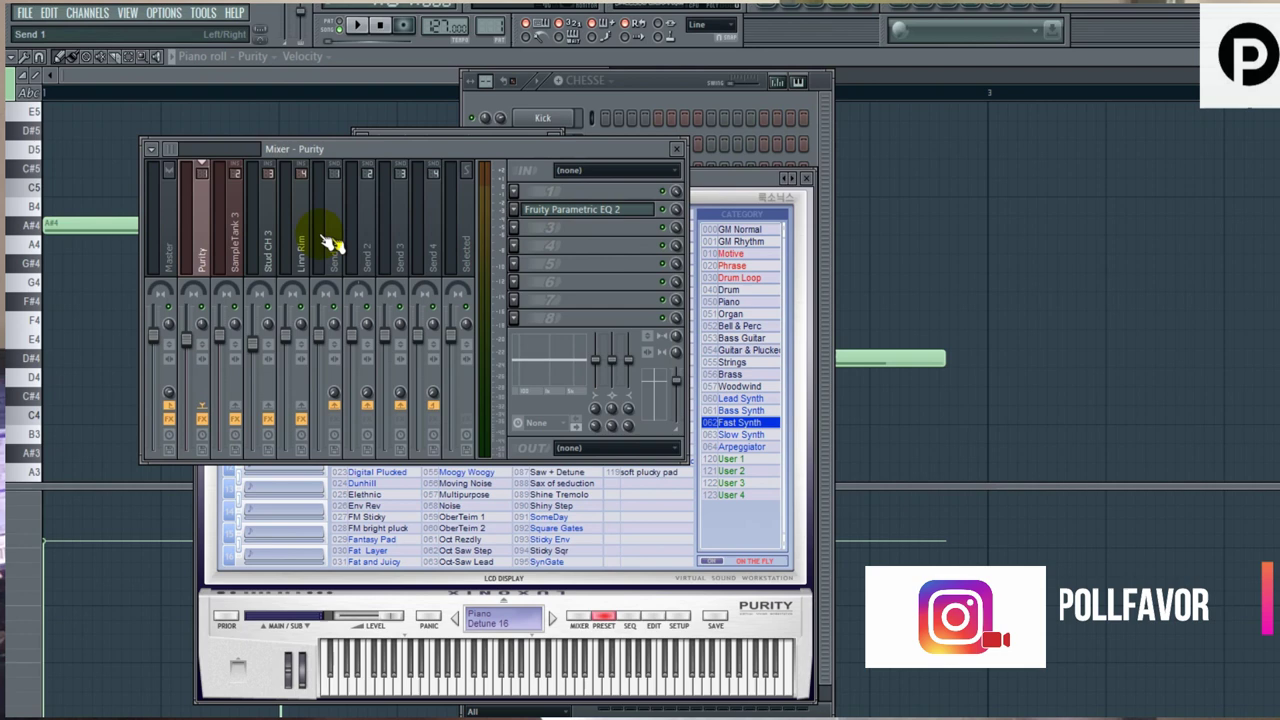
pyautogui.click(556, 211)
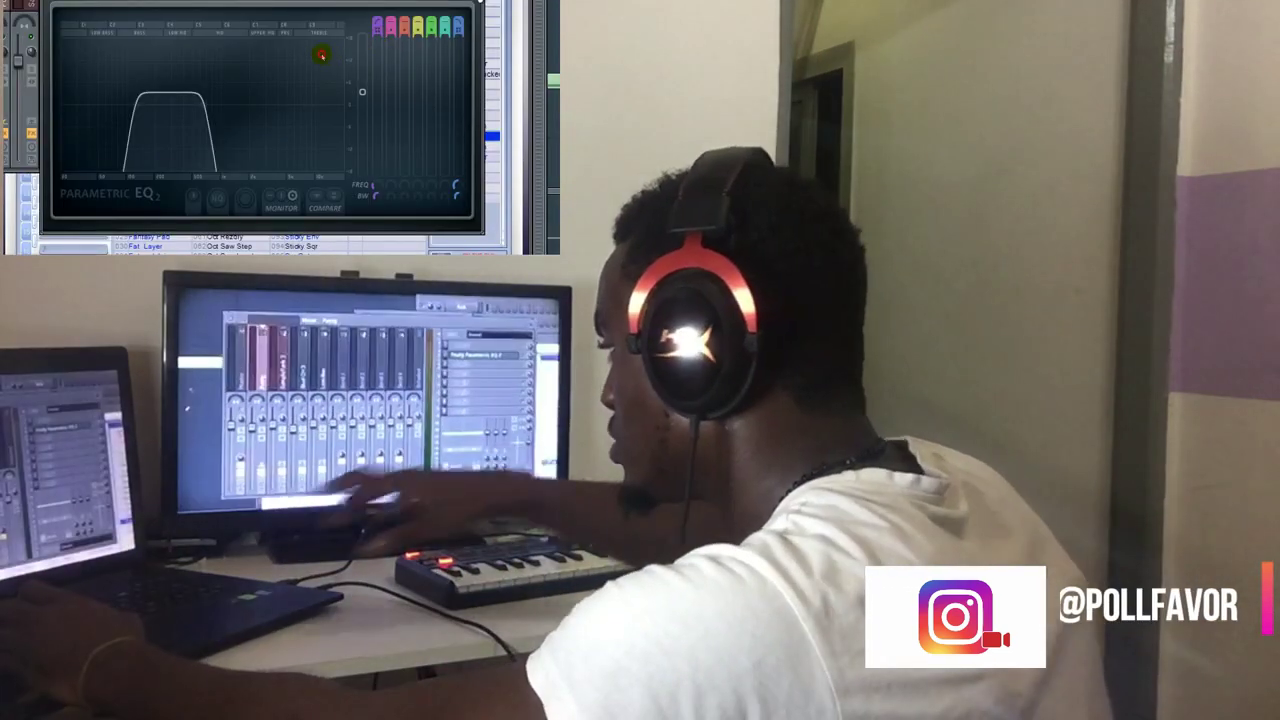
pyautogui.click(475, 3)
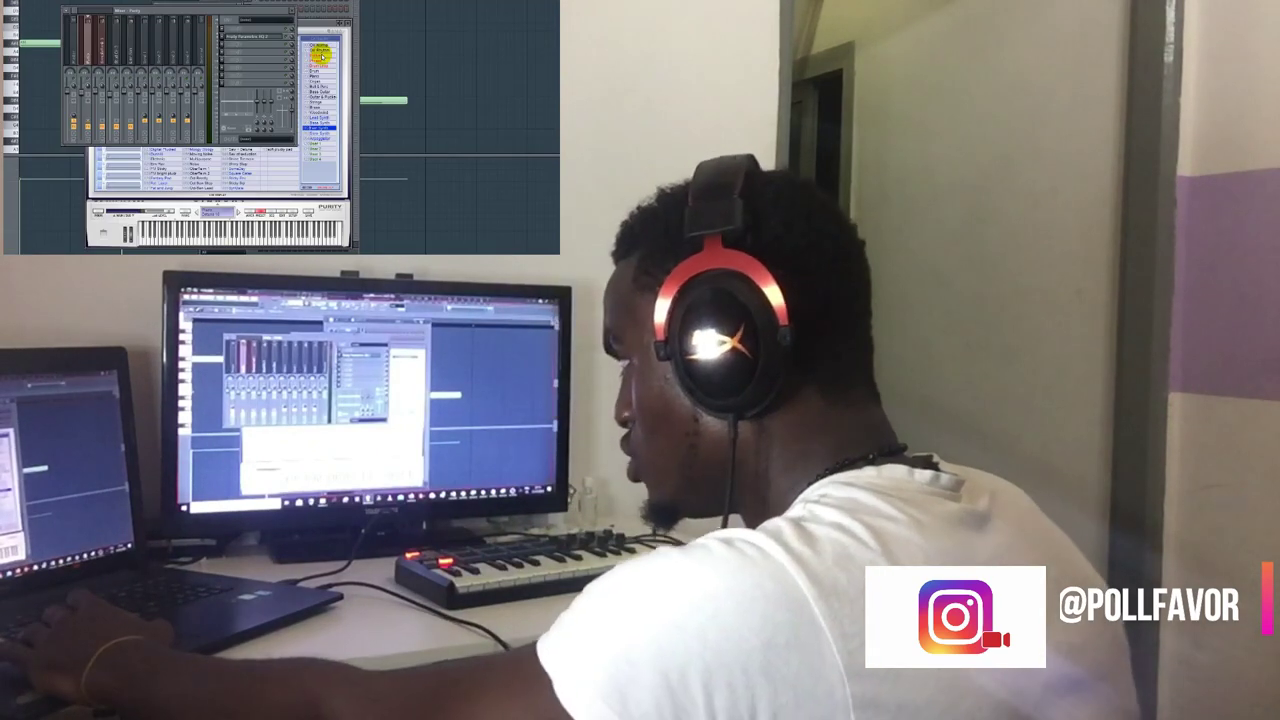
pyautogui.click(295, 11)
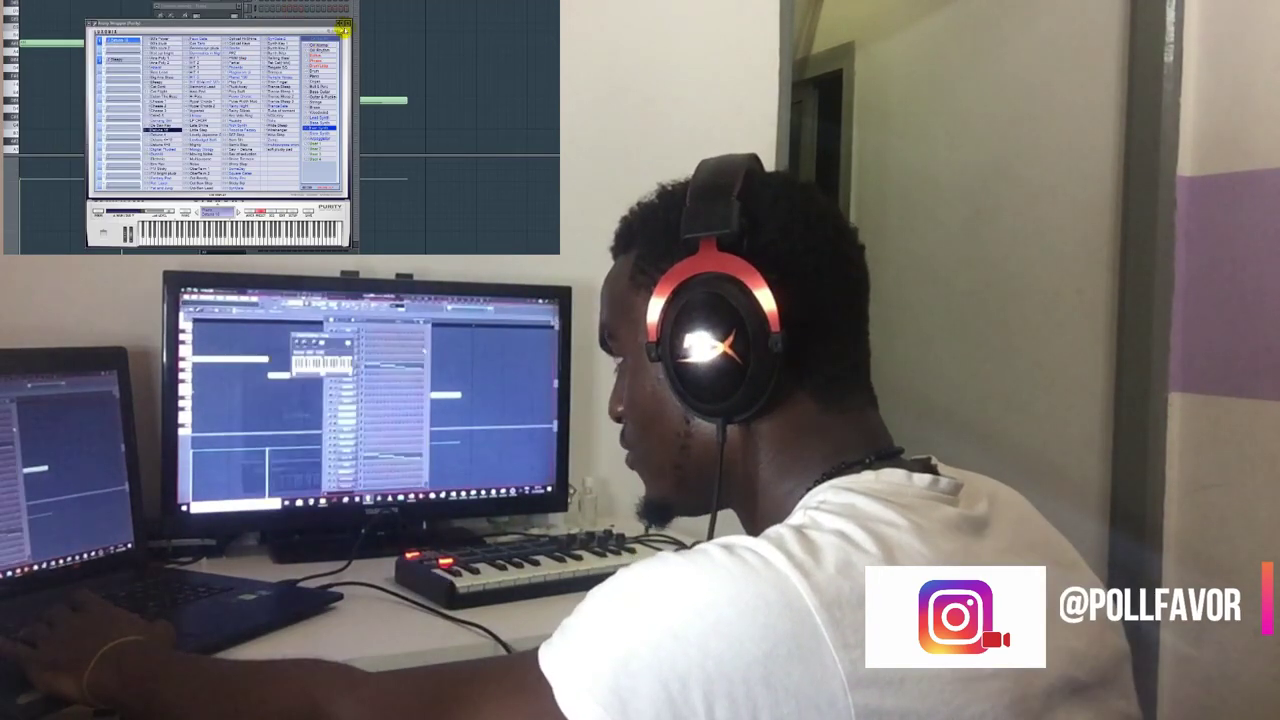
pyautogui.click(347, 24)
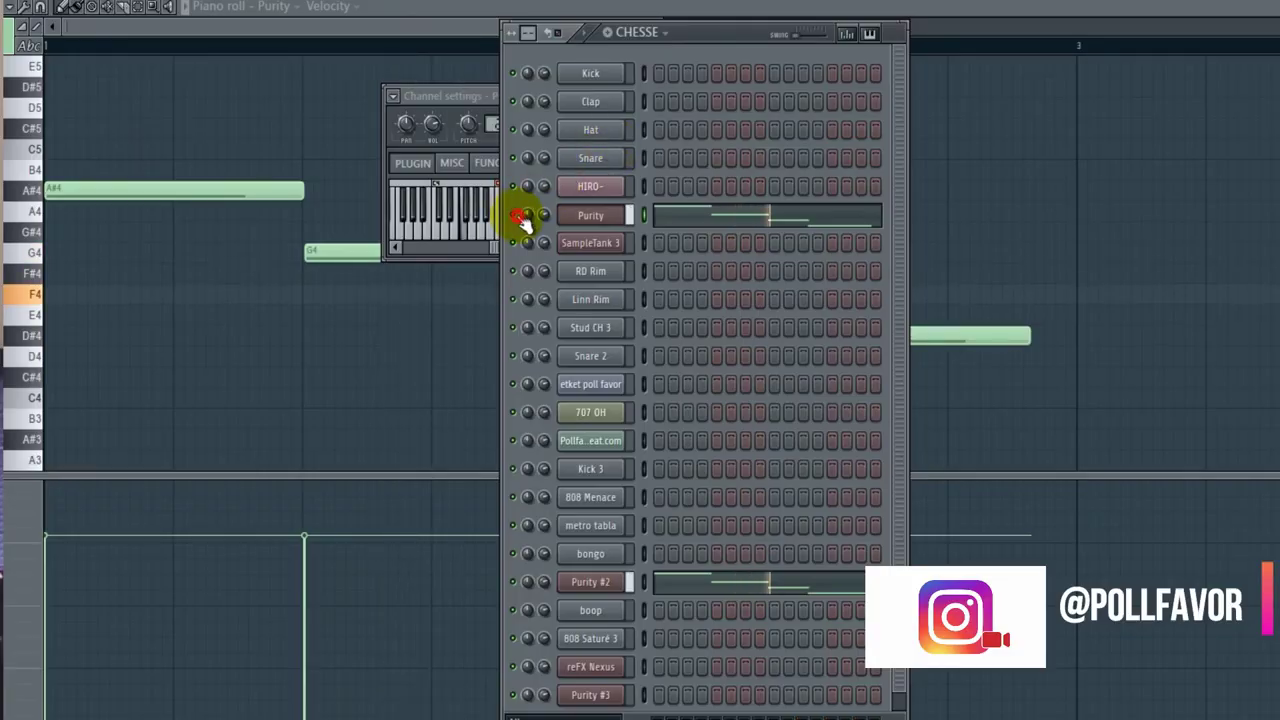
# Check the Purity #2 instrument's preset, switch to the CHESSE pattern and review the Purity #2 notes in the piano roll.
pyautogui.click(622, 583)
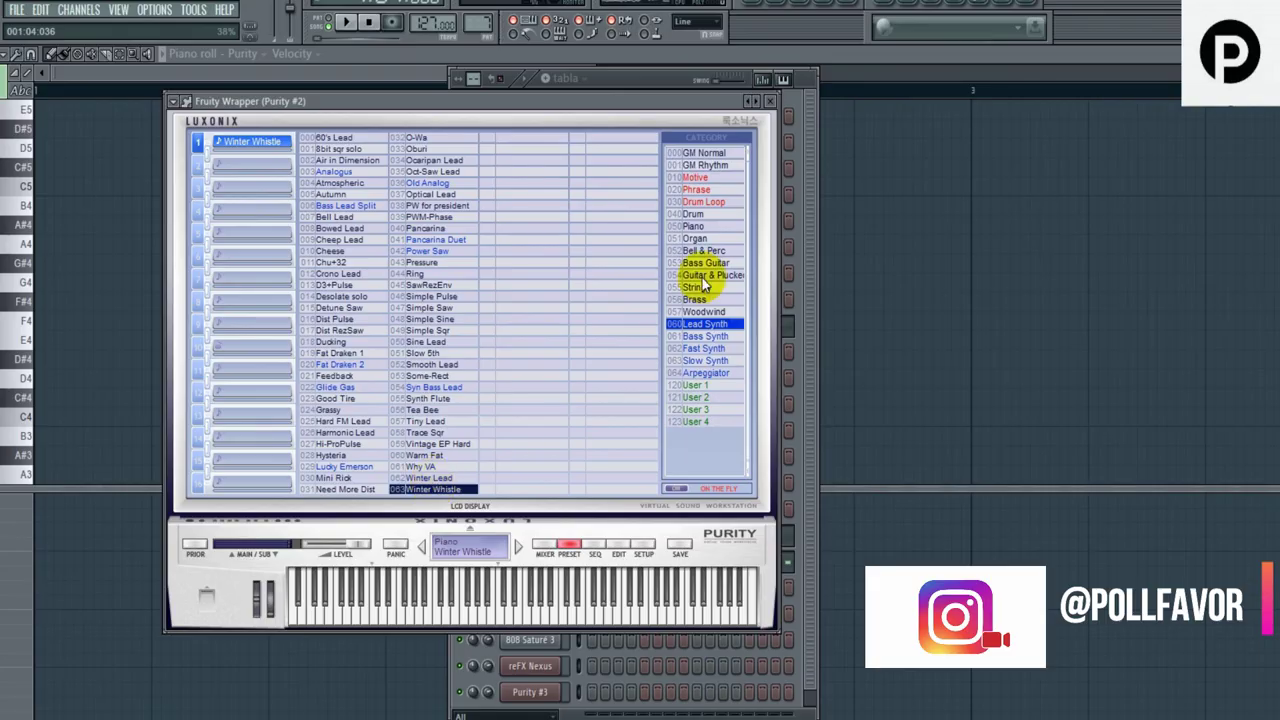
pyautogui.click(768, 101)
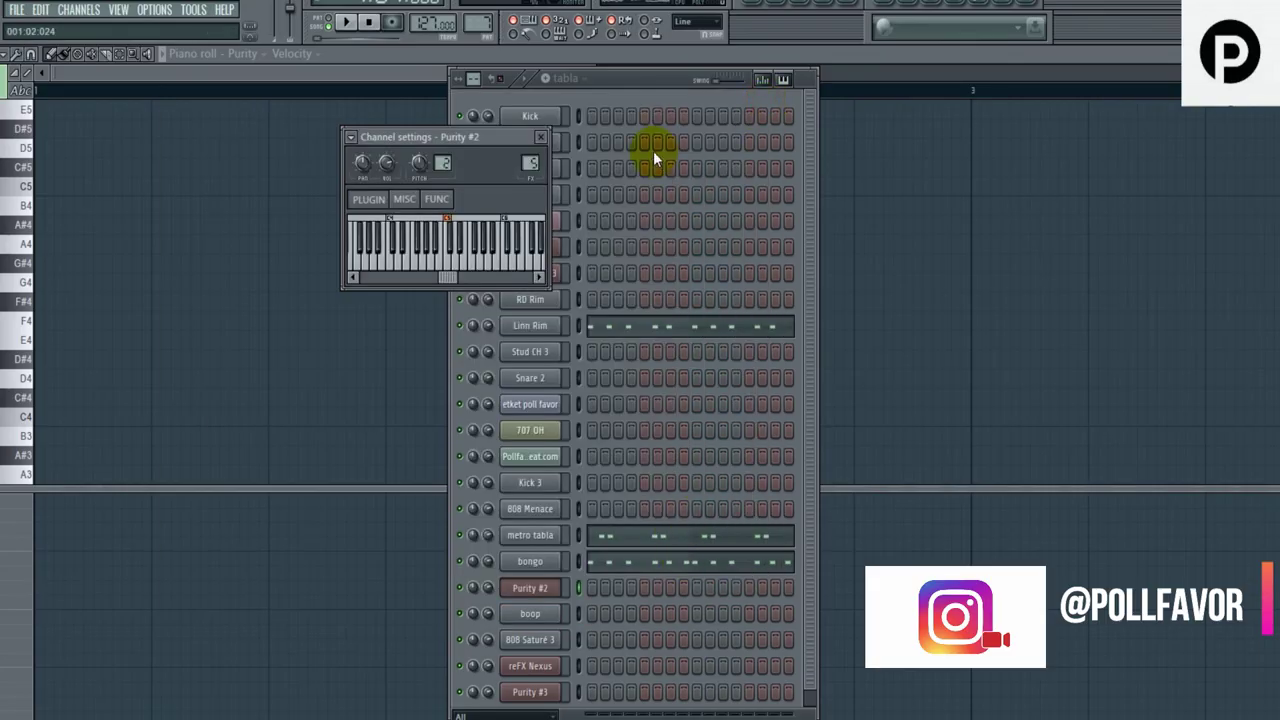
pyautogui.click(581, 81)
pyautogui.click(581, 98)
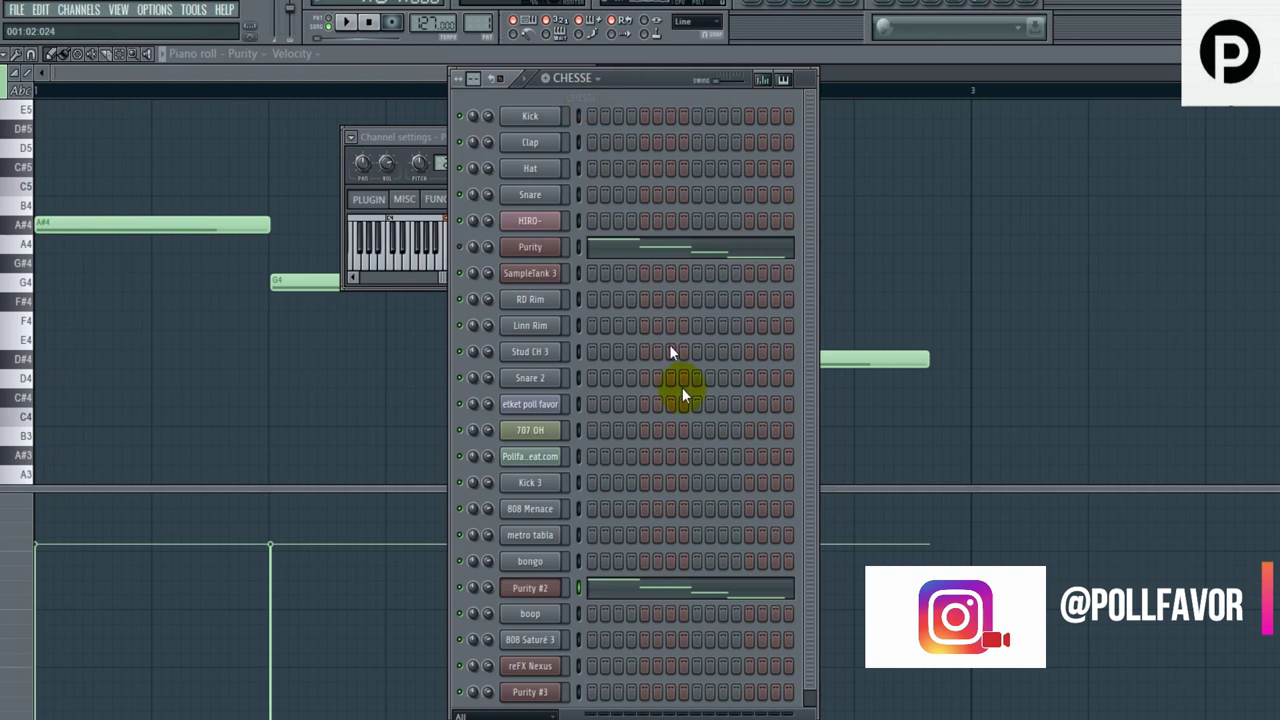
pyautogui.click(643, 586)
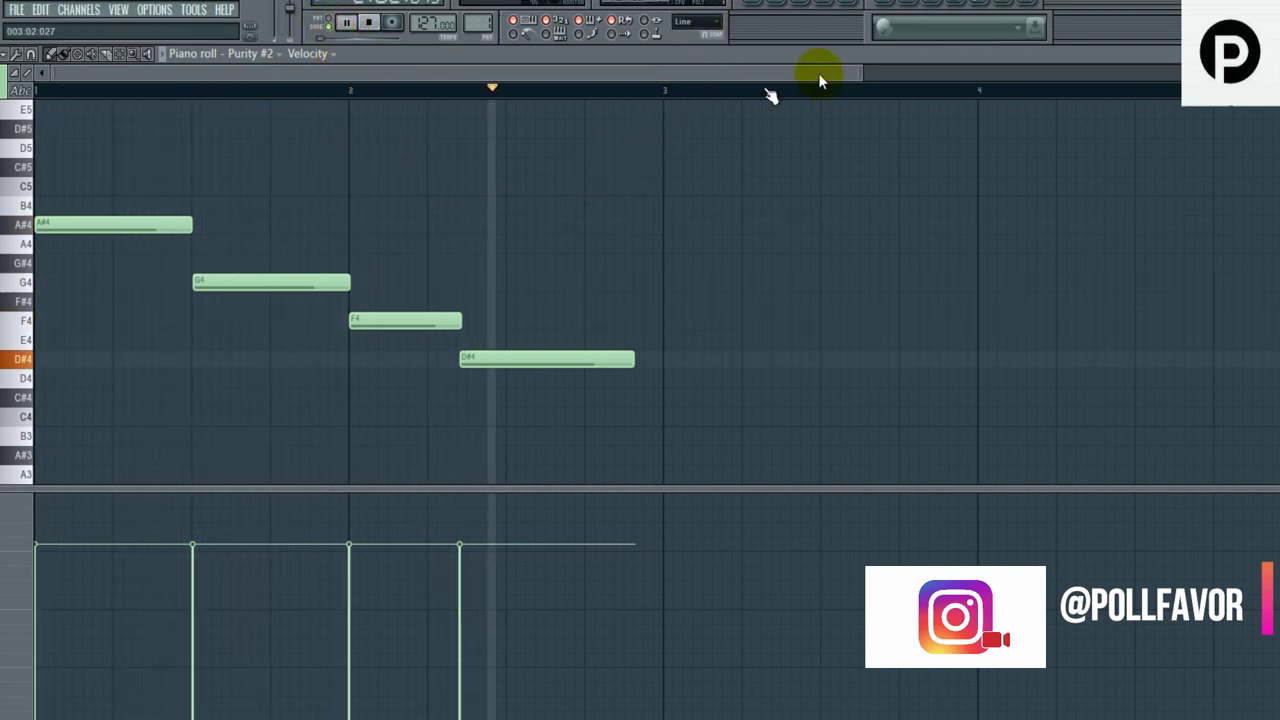
pyautogui.moveTo(861, 71); pyautogui.dragTo(643, 64)
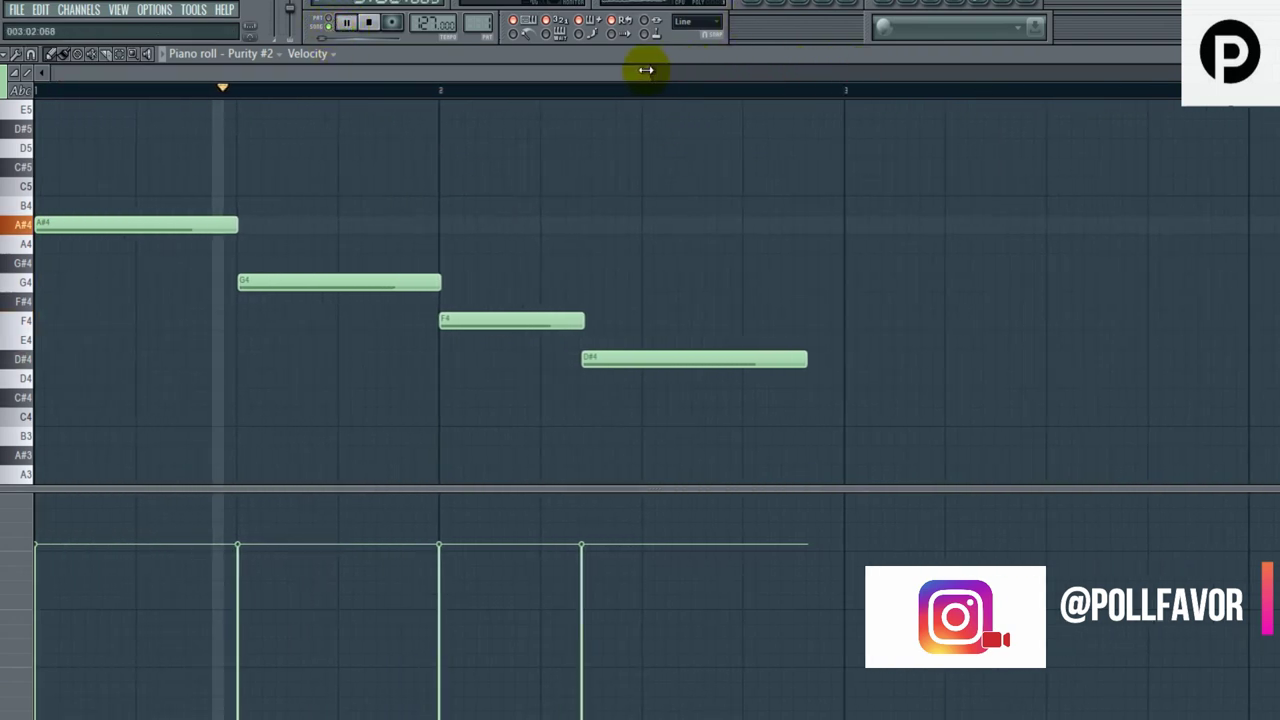
# Return to the playlist, unmute Track 5 and select the HIHAT pattern.
pyautogui.click(780, 10)
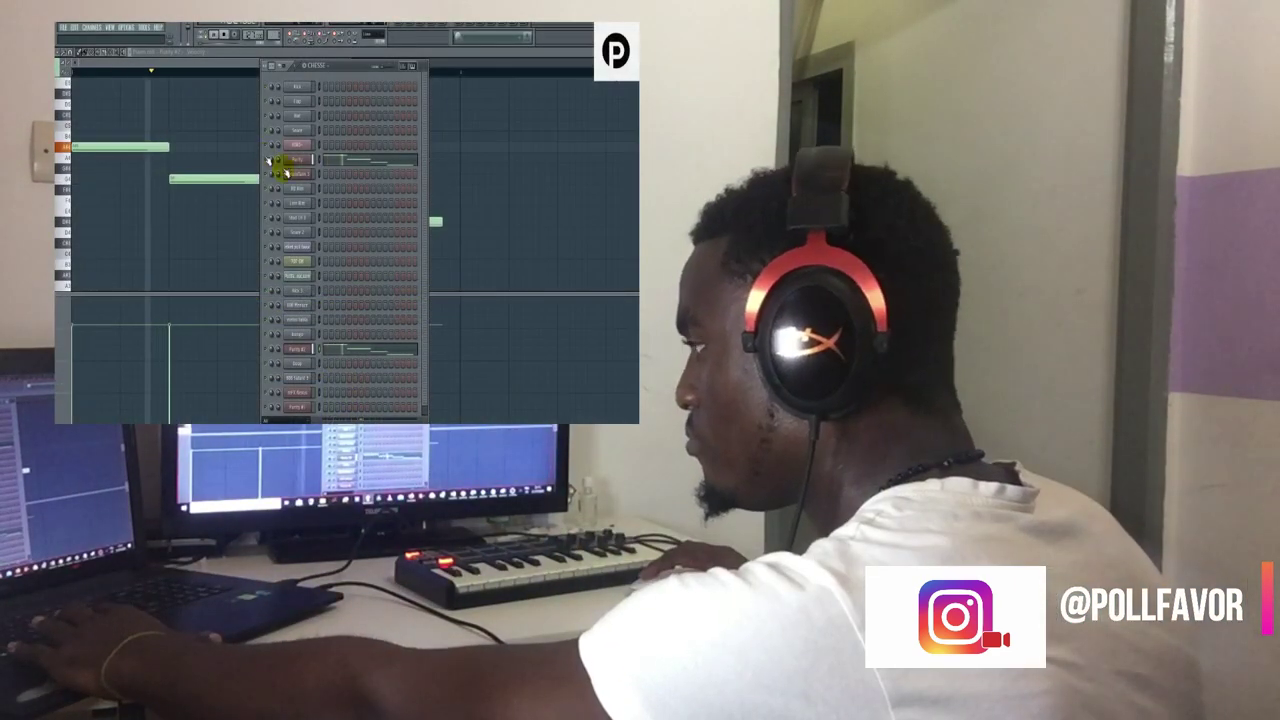
pyautogui.click(400, 28)
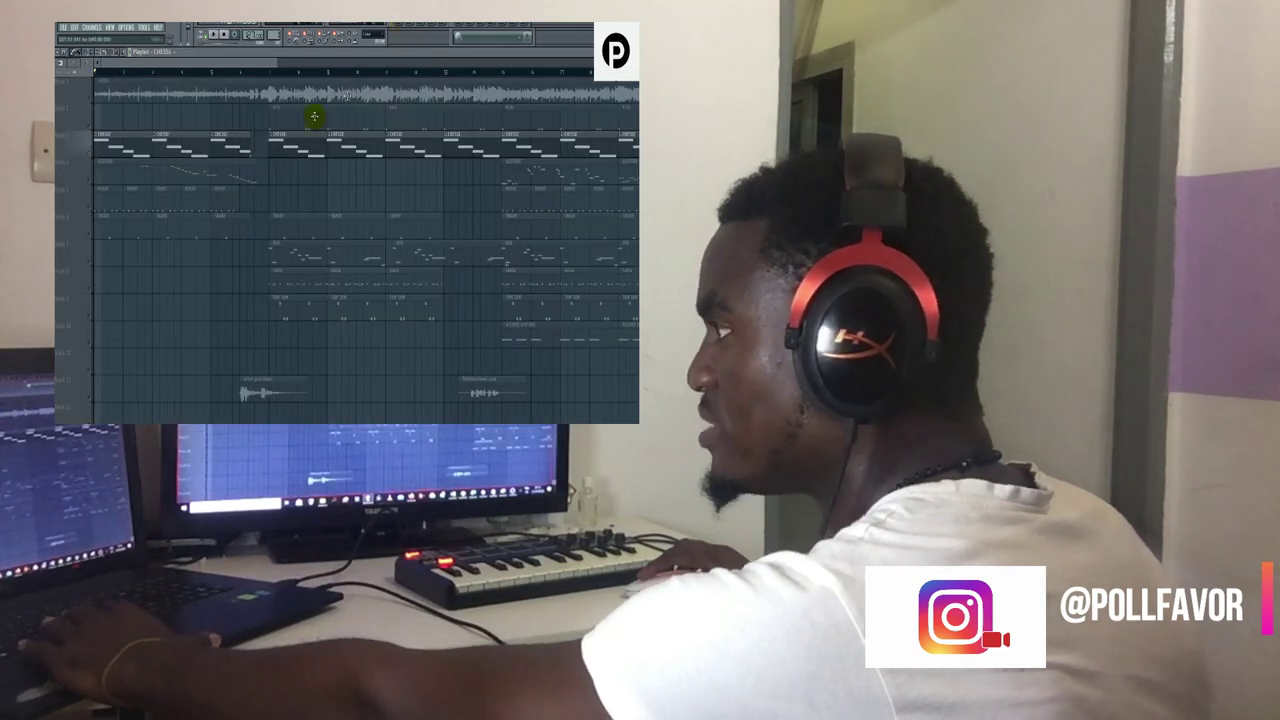
pyautogui.click(108, 202)
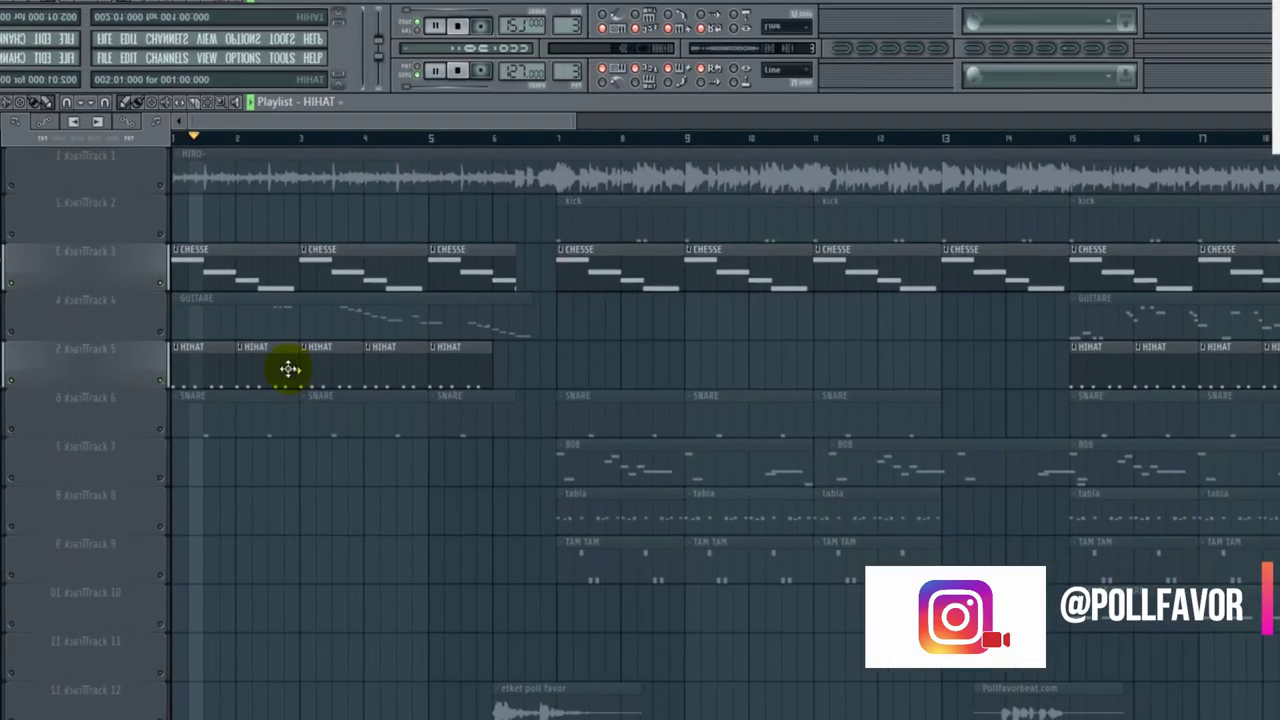
pyautogui.click(284, 368)
# Examine the Stud CH 3 channel's hi-hat notes in the HIHAT pattern and stop playback.
pyautogui.click(868, 52)
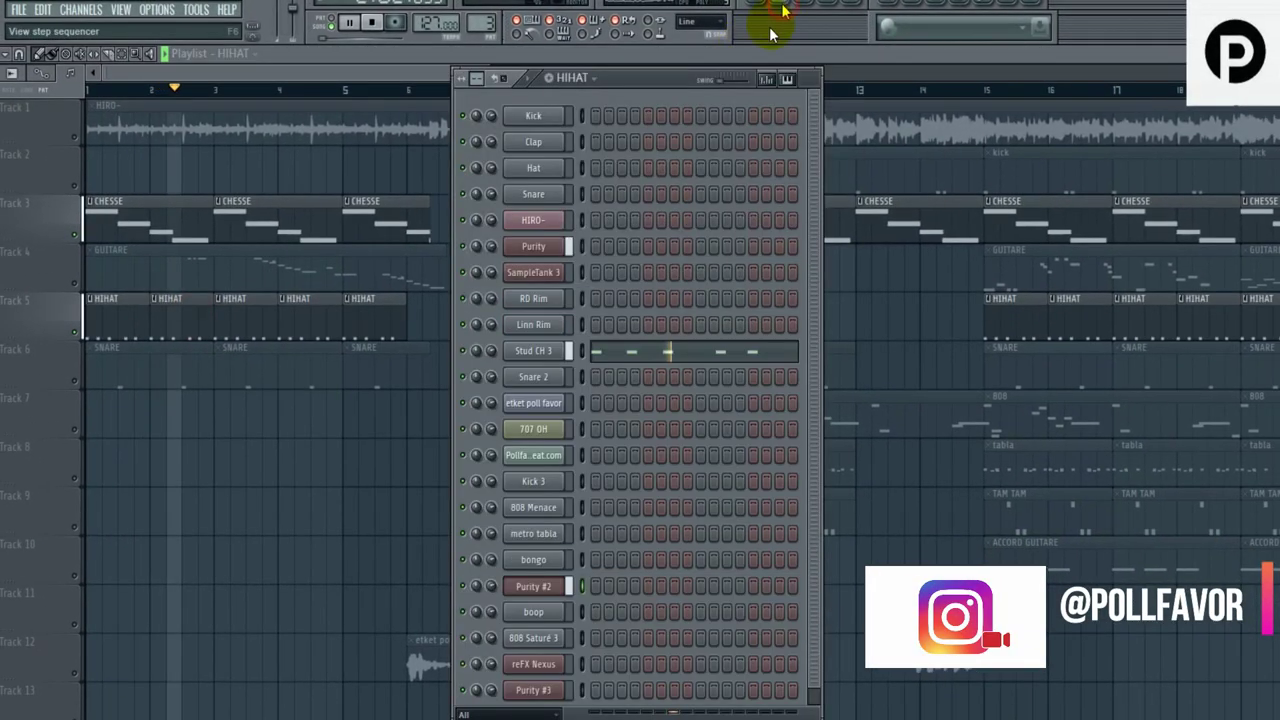
pyautogui.click(582, 355)
pyautogui.press('space')
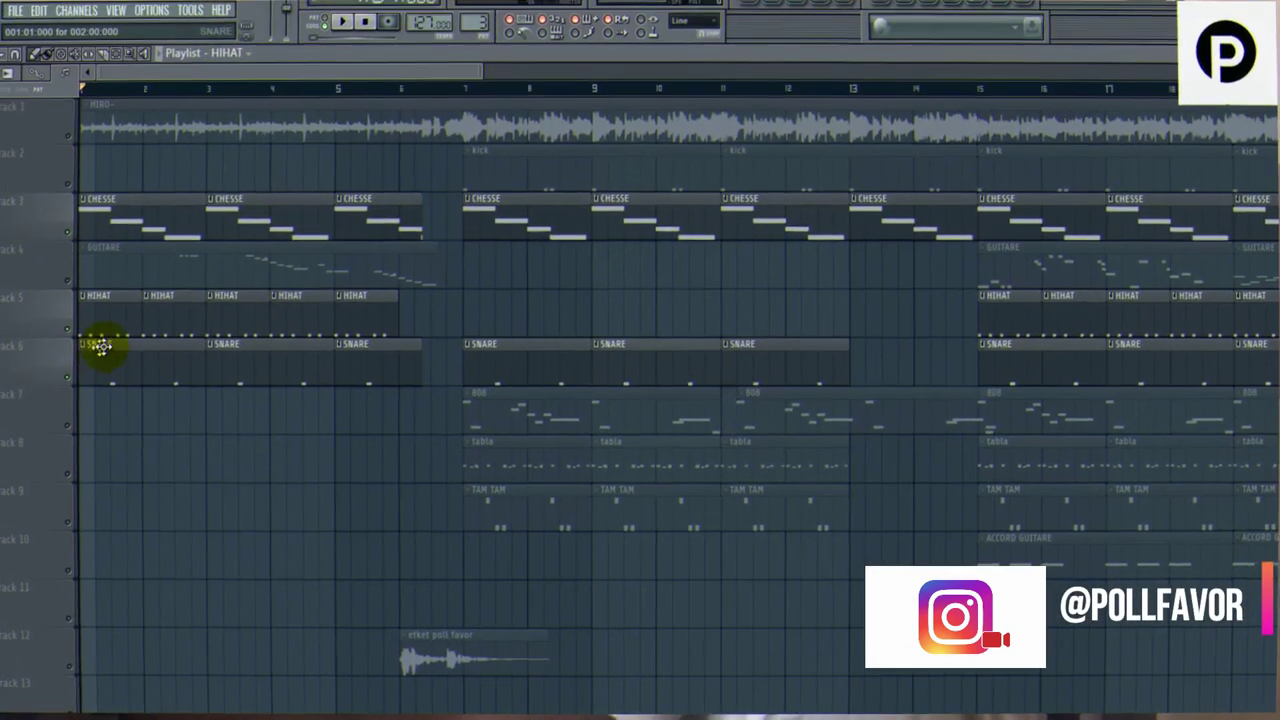
# Play the SNARE pattern with the arrangement, review the Snare 2 channel's notes in the piano roll and stop playback.
pyautogui.click(72, 310)
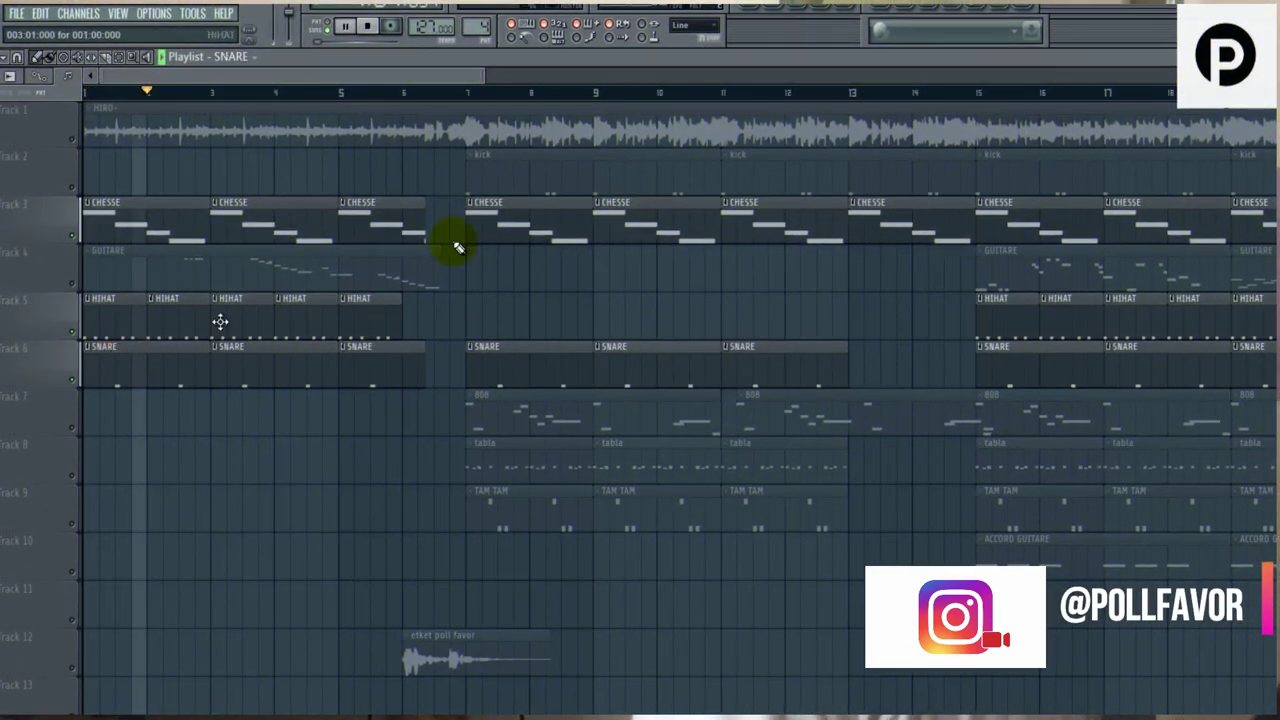
pyautogui.click(784, 12)
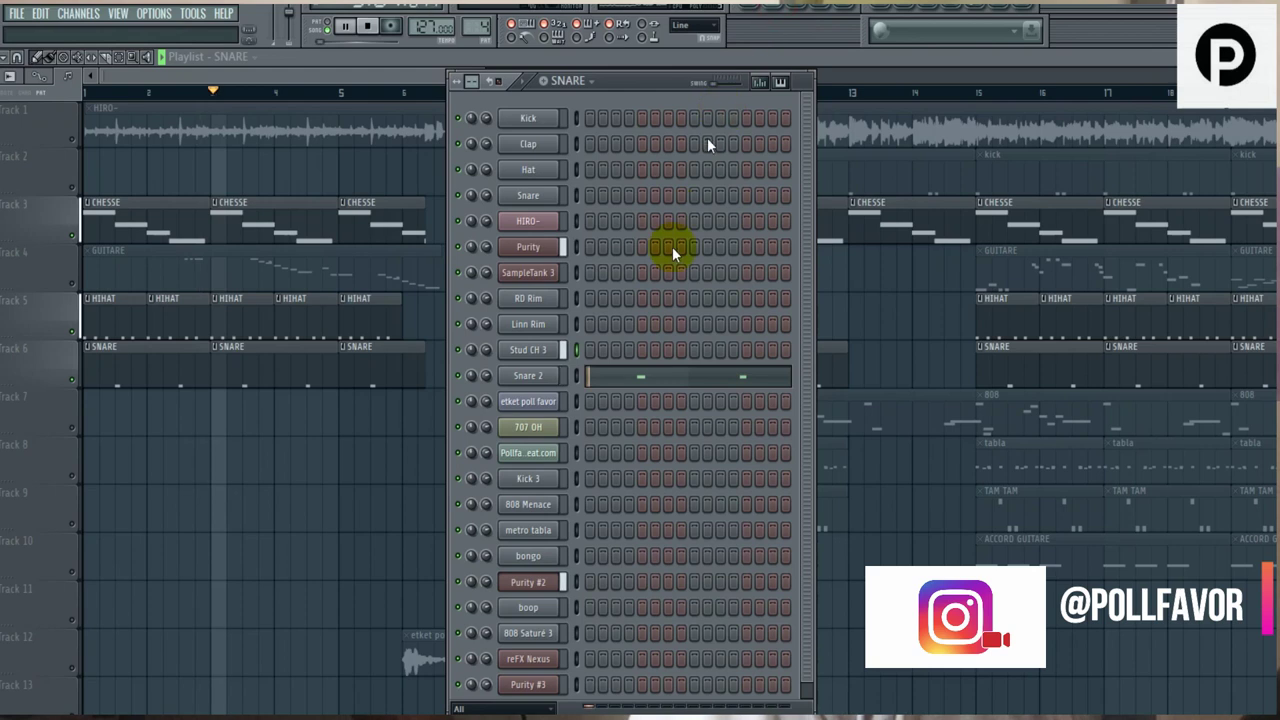
pyautogui.click(658, 382)
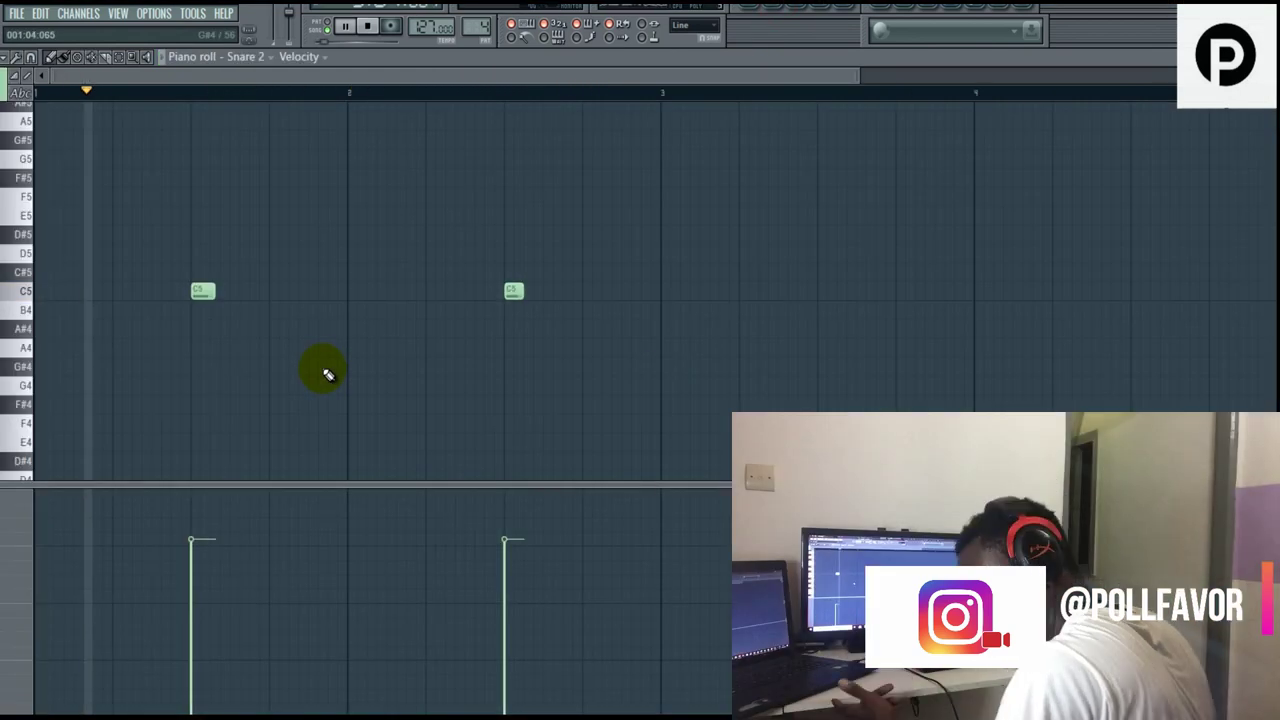
pyautogui.press('space')
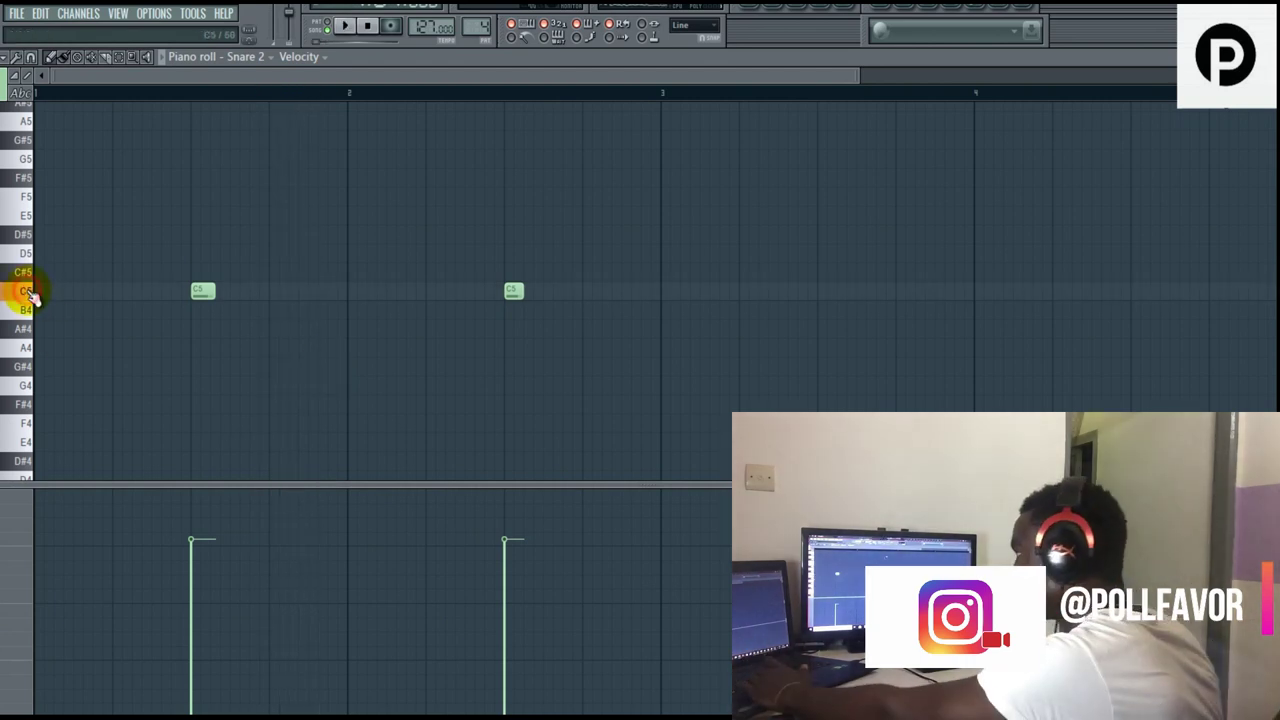
# Unmute Track 4 in the playlist, set the song position within bar 2 and select the GUITARE pattern.
pyautogui.click(756, 14)
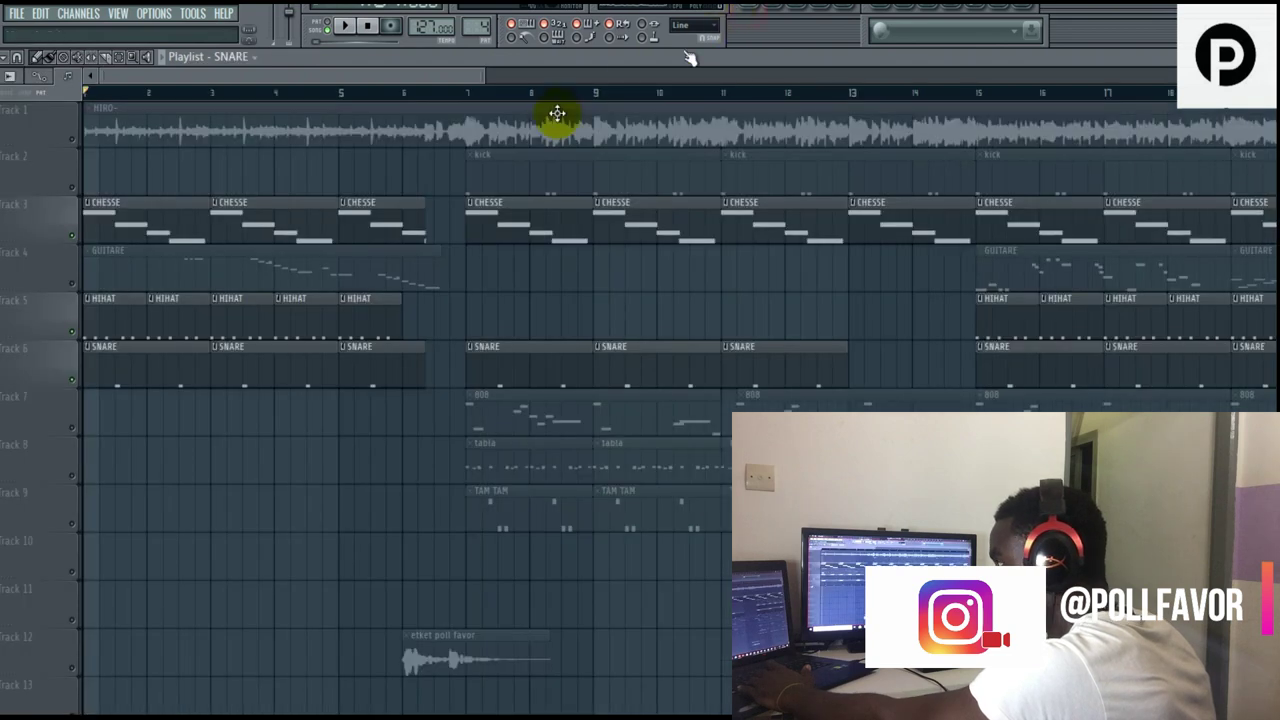
pyautogui.click(72, 284)
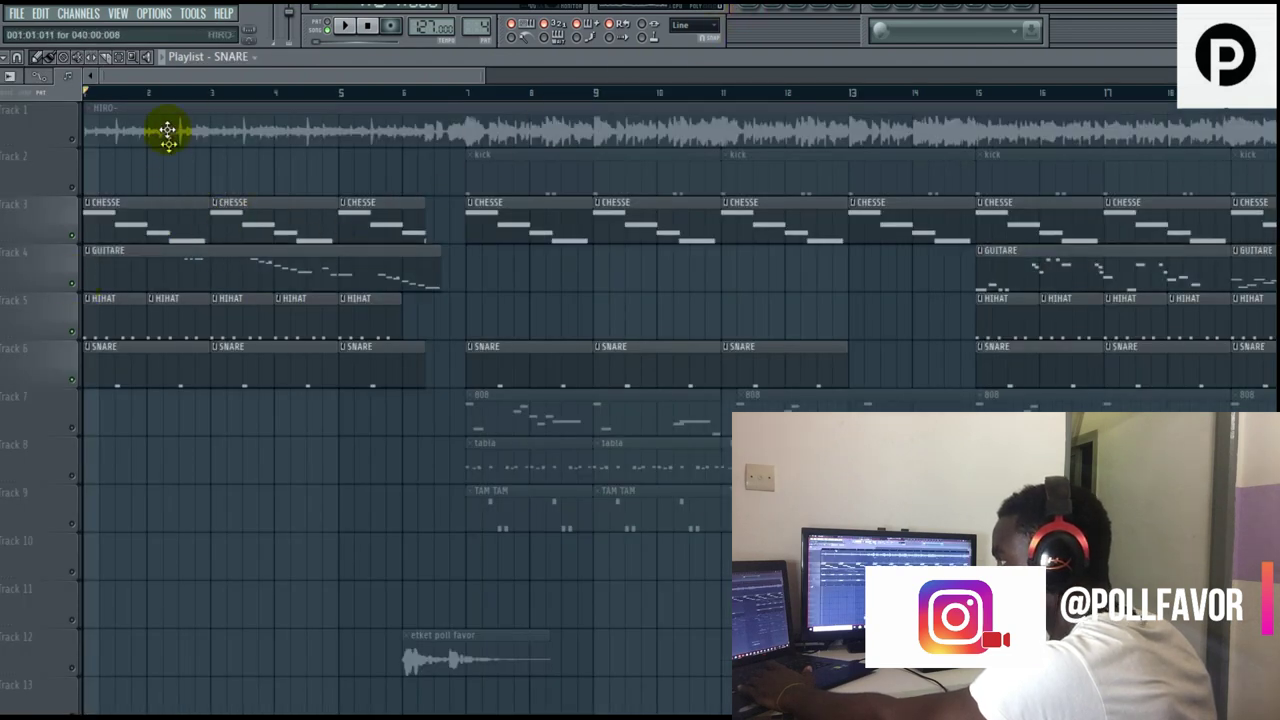
pyautogui.click(179, 93)
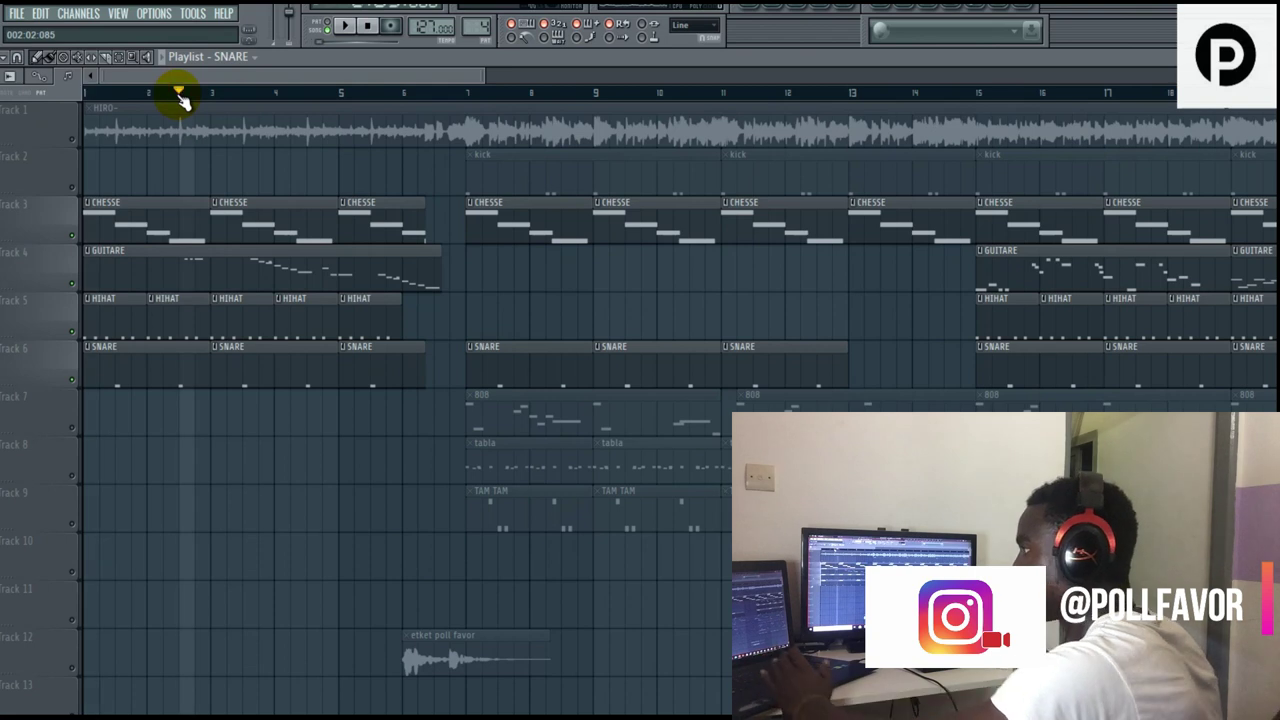
pyautogui.click(380, 257)
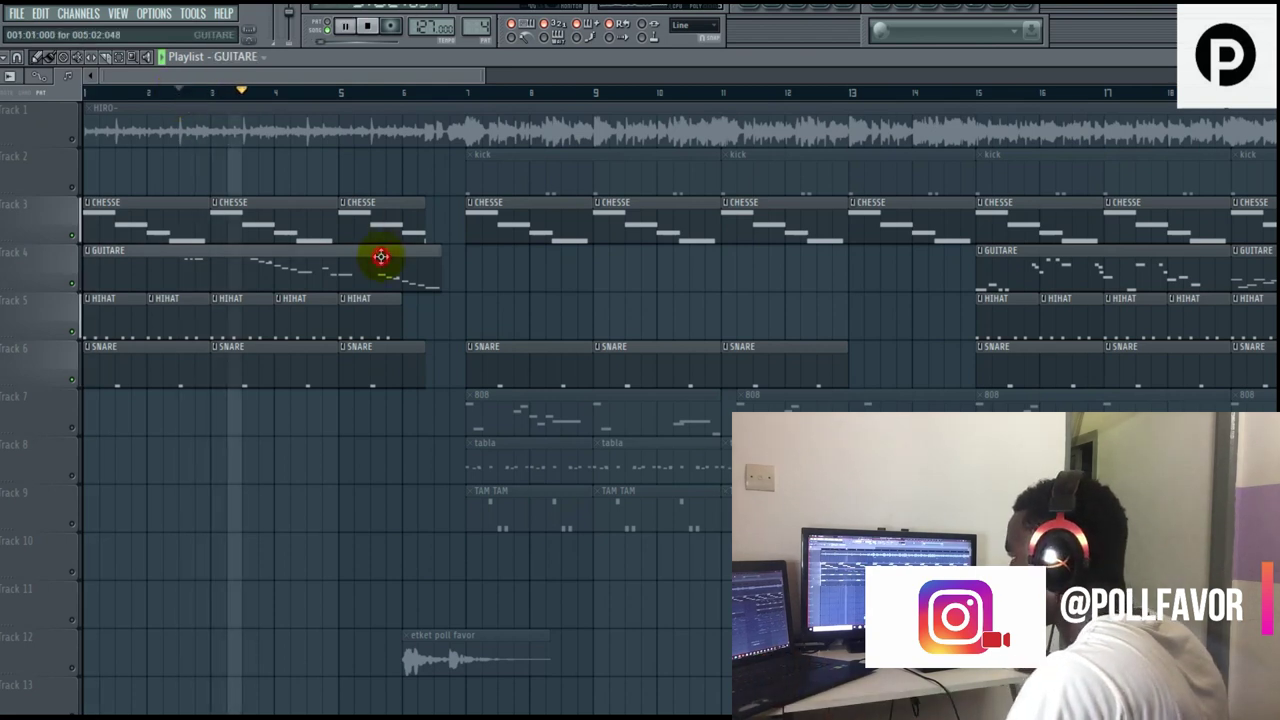
# Open the SampleTank 3 channel's guitar notes in the piano roll and play them back for review.
pyautogui.click(773, 16)
pyautogui.click(717, 273)
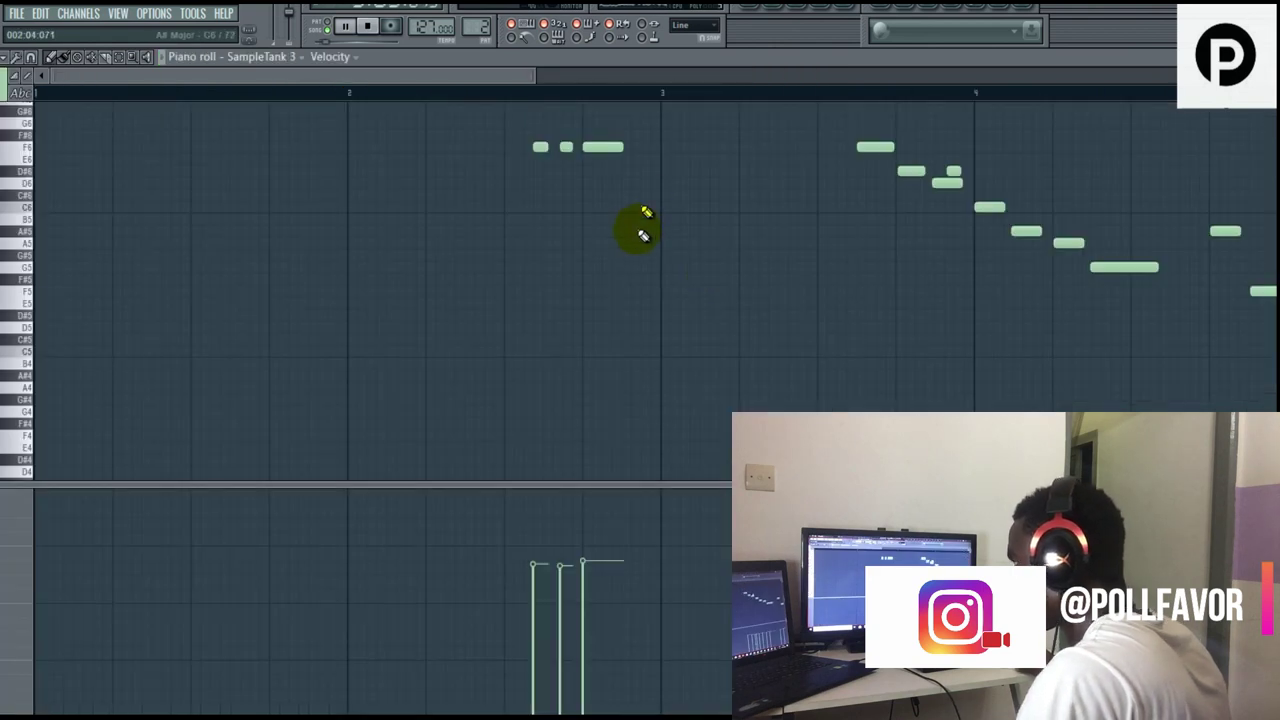
pyautogui.scroll(3, 645, 252)
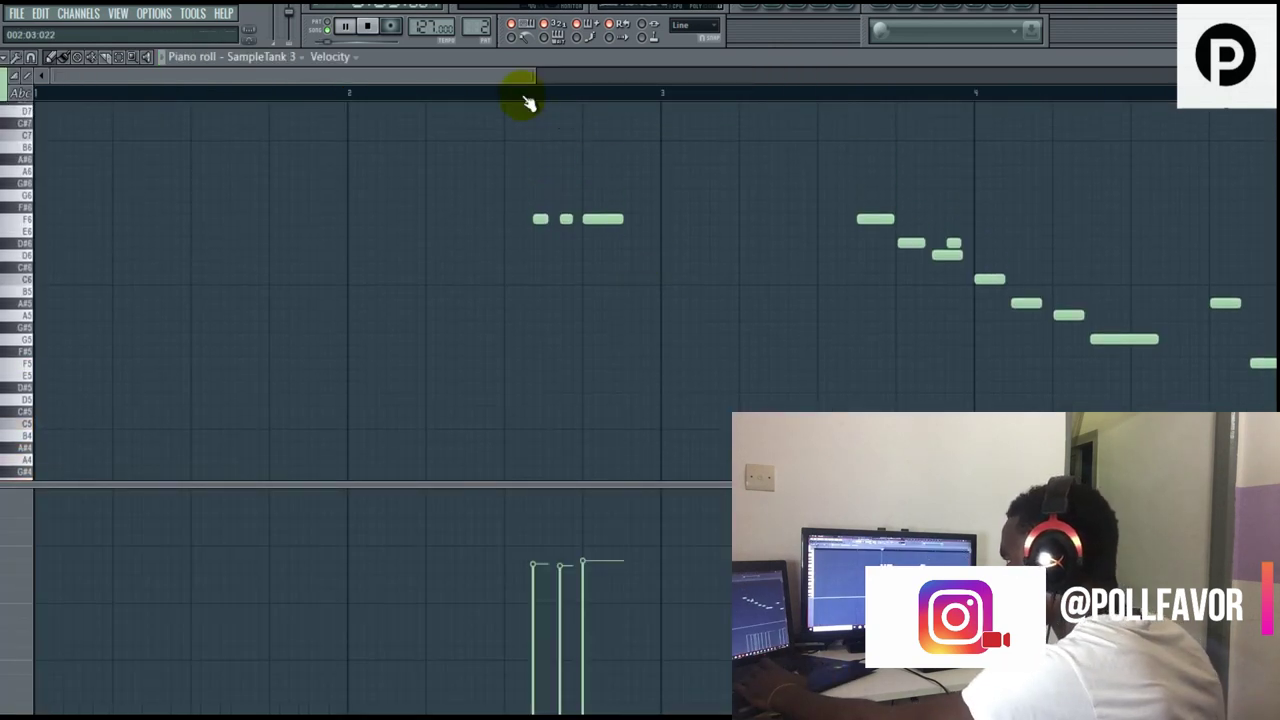
pyautogui.moveTo(522, 78); pyautogui.dragTo(690, 88)
pyautogui.press('space')
pyautogui.press('space')
pyautogui.press('space')
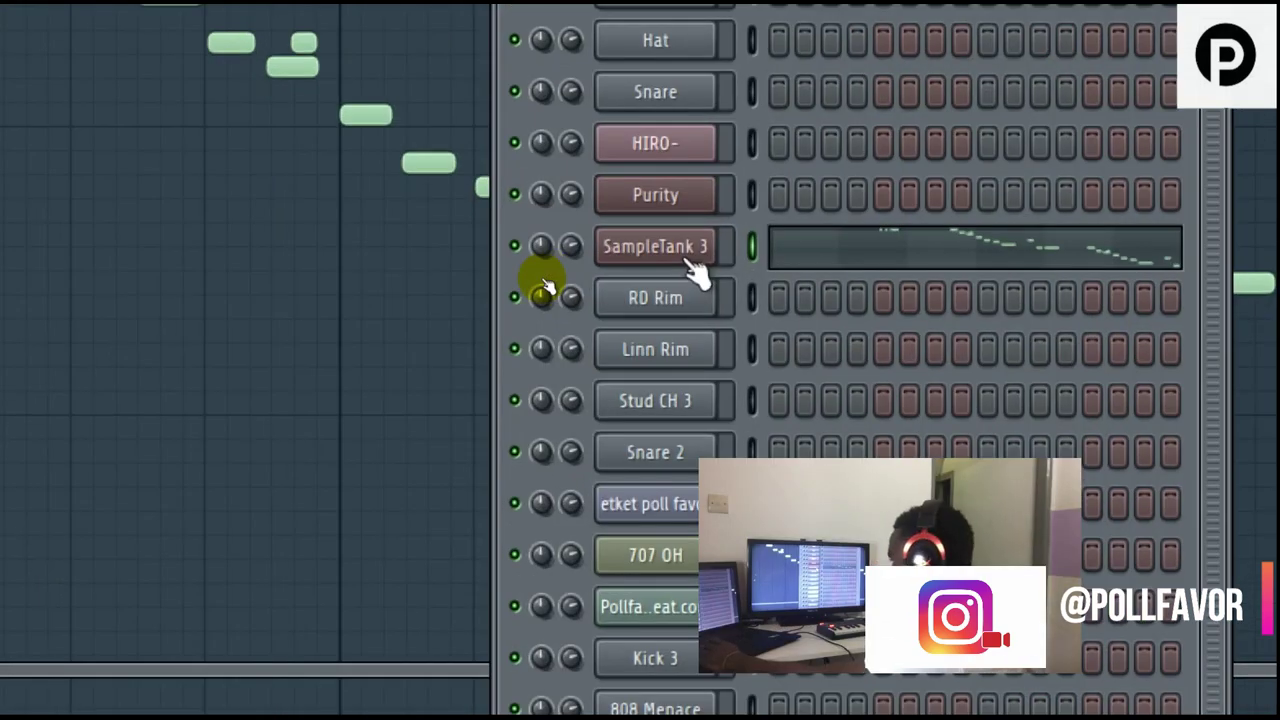
# Check the instrument loaded in SampleTank 3, close it and replay the guitar melody from the piano roll.
pyautogui.click(687, 260)
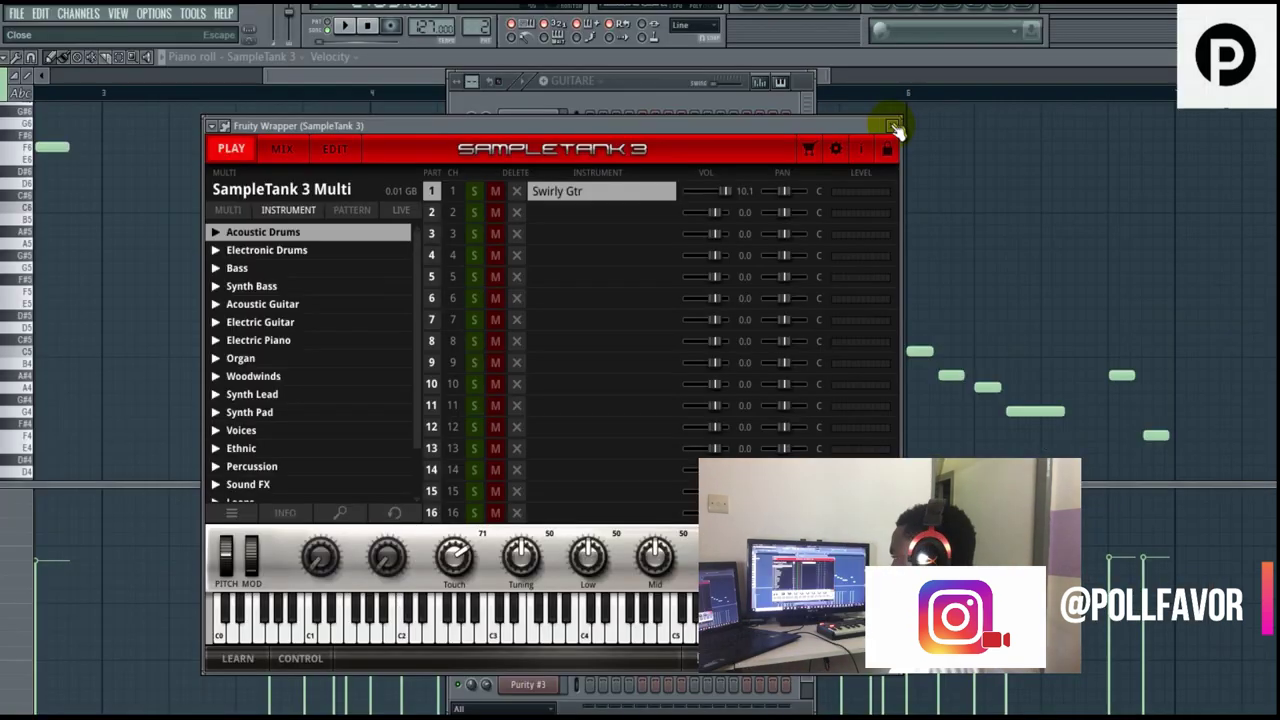
pyautogui.click(893, 127)
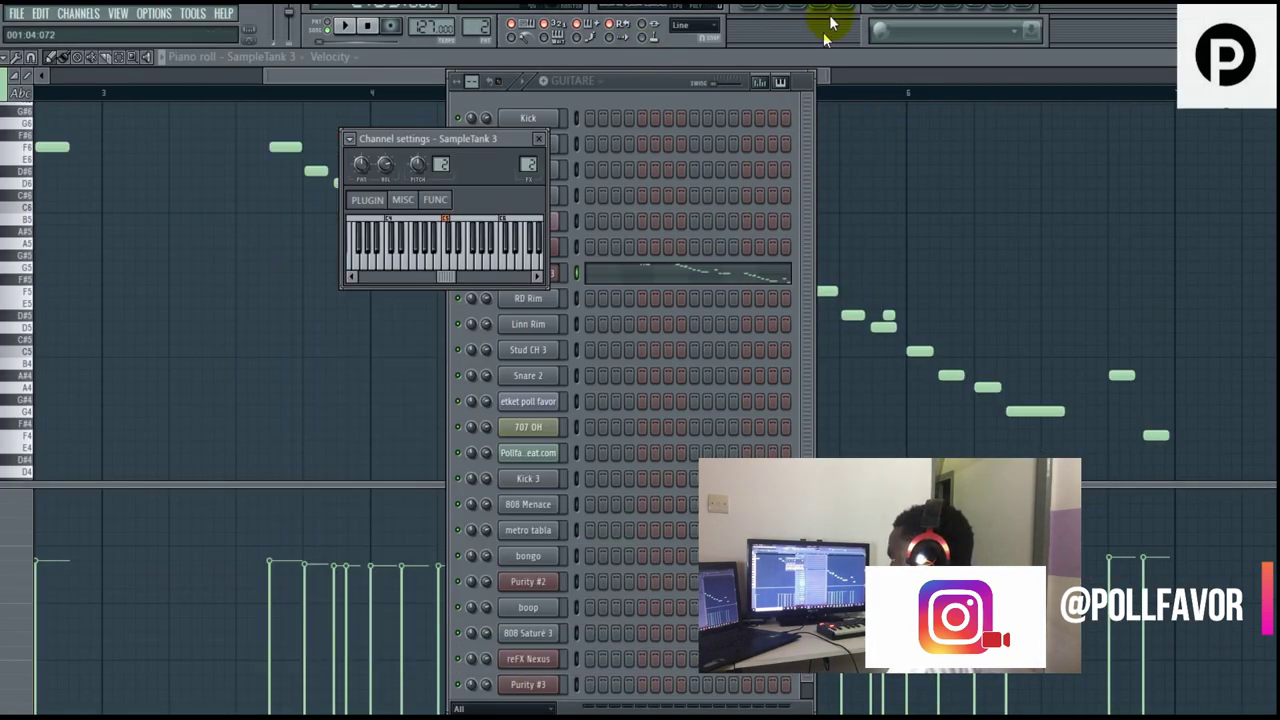
pyautogui.click(410, 77)
pyautogui.moveTo(395, 75); pyautogui.dragTo(318, 71)
pyautogui.click(344, 26)
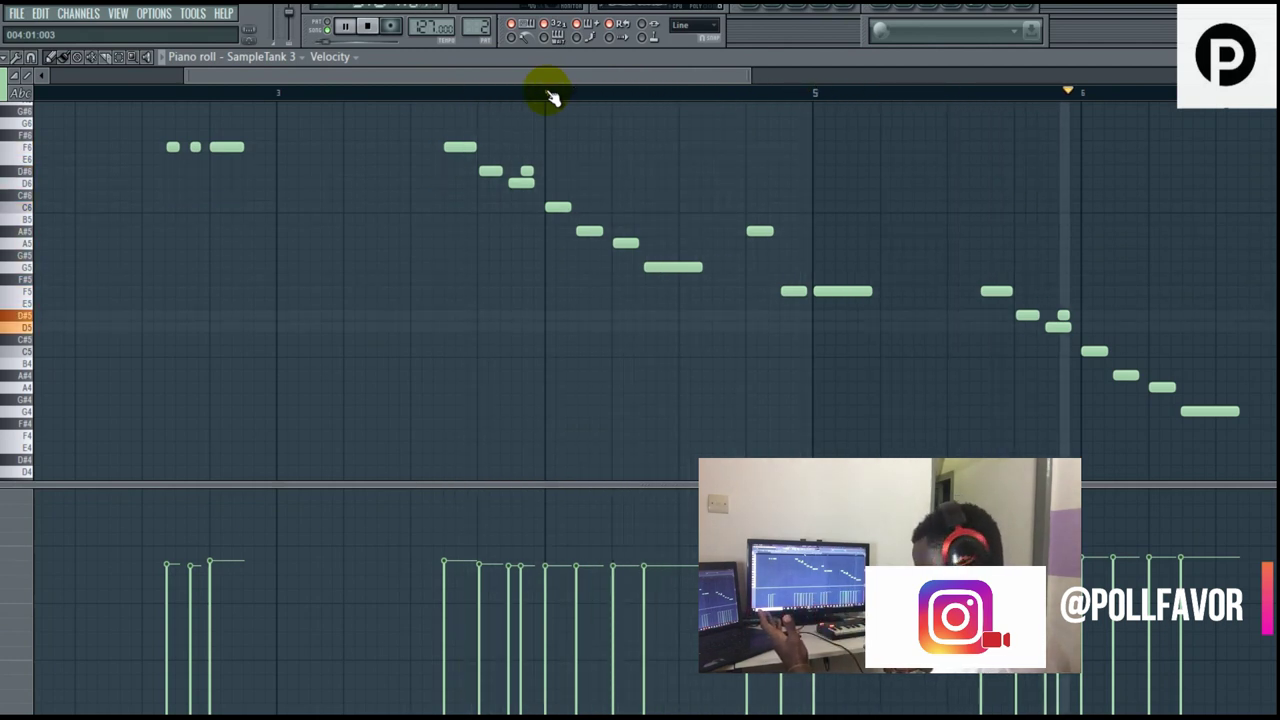
pyautogui.press('space')
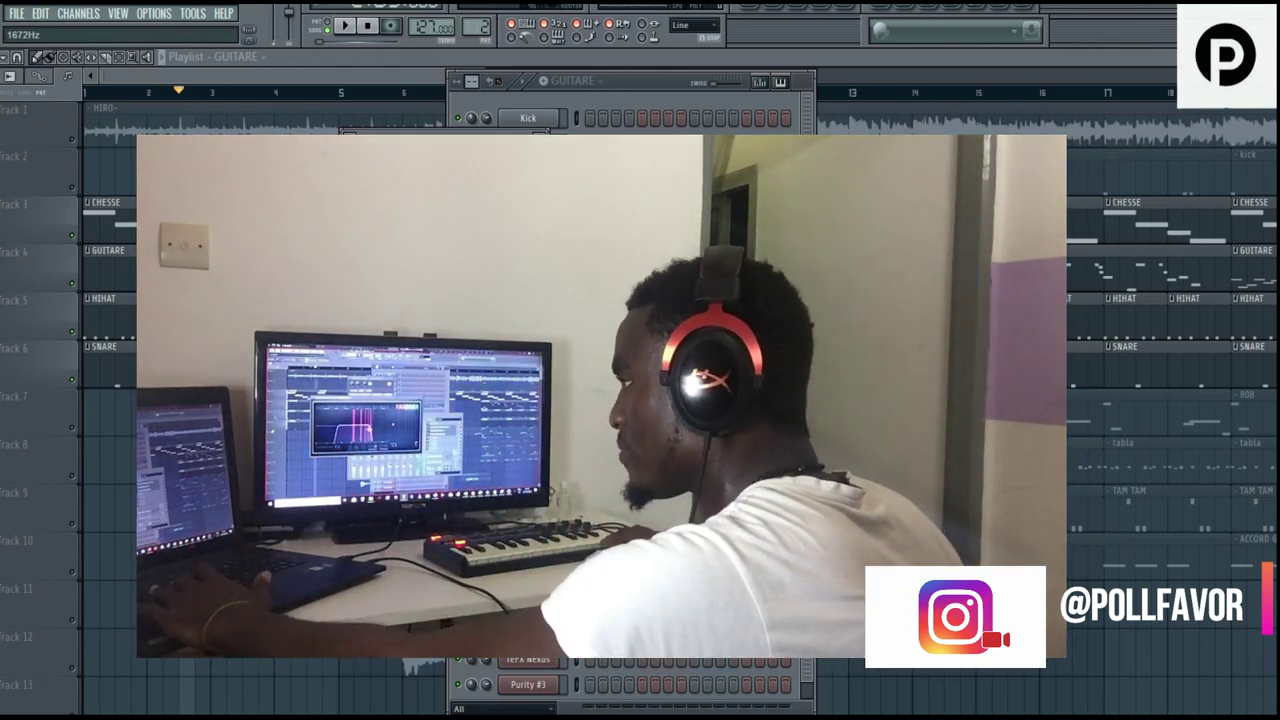
# Play the arrangement while reviewing the guitar's Fruity Parametric EQ 2 and Fruity Delay Bank settings, and stop playback.
pyautogui.press('space')
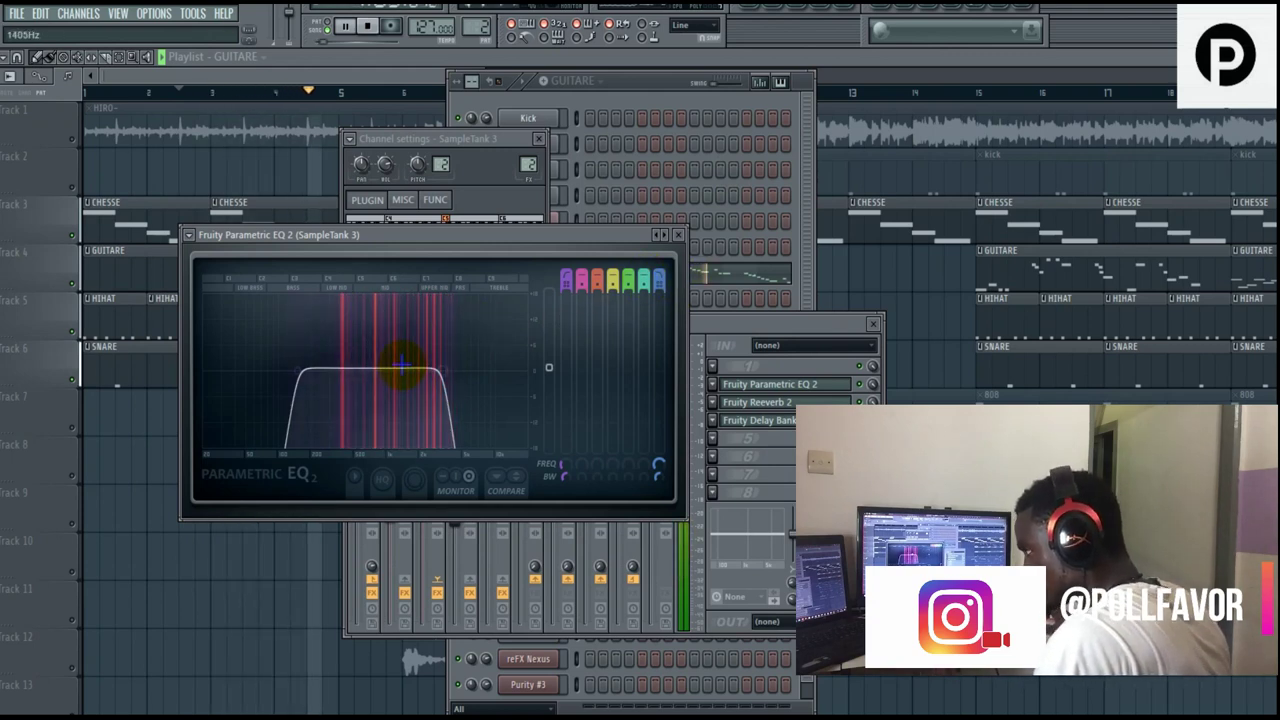
pyautogui.click(678, 236)
pyautogui.click(815, 420)
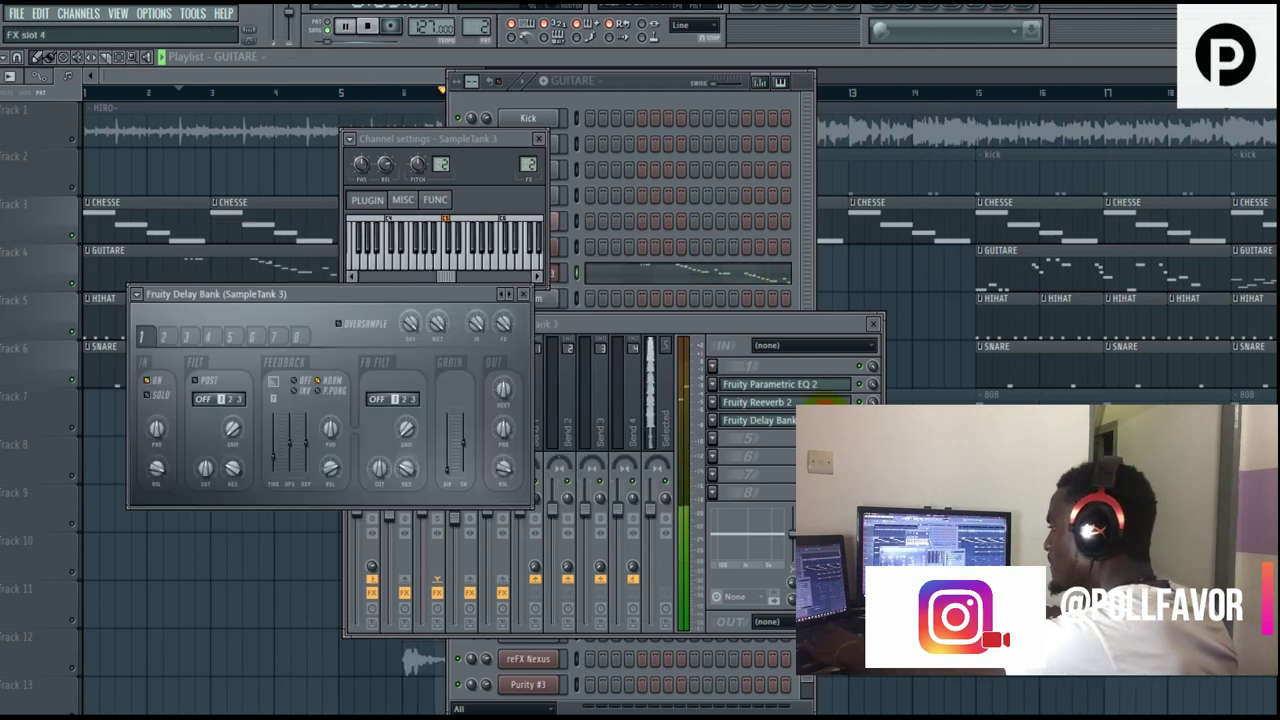
pyautogui.press('space')
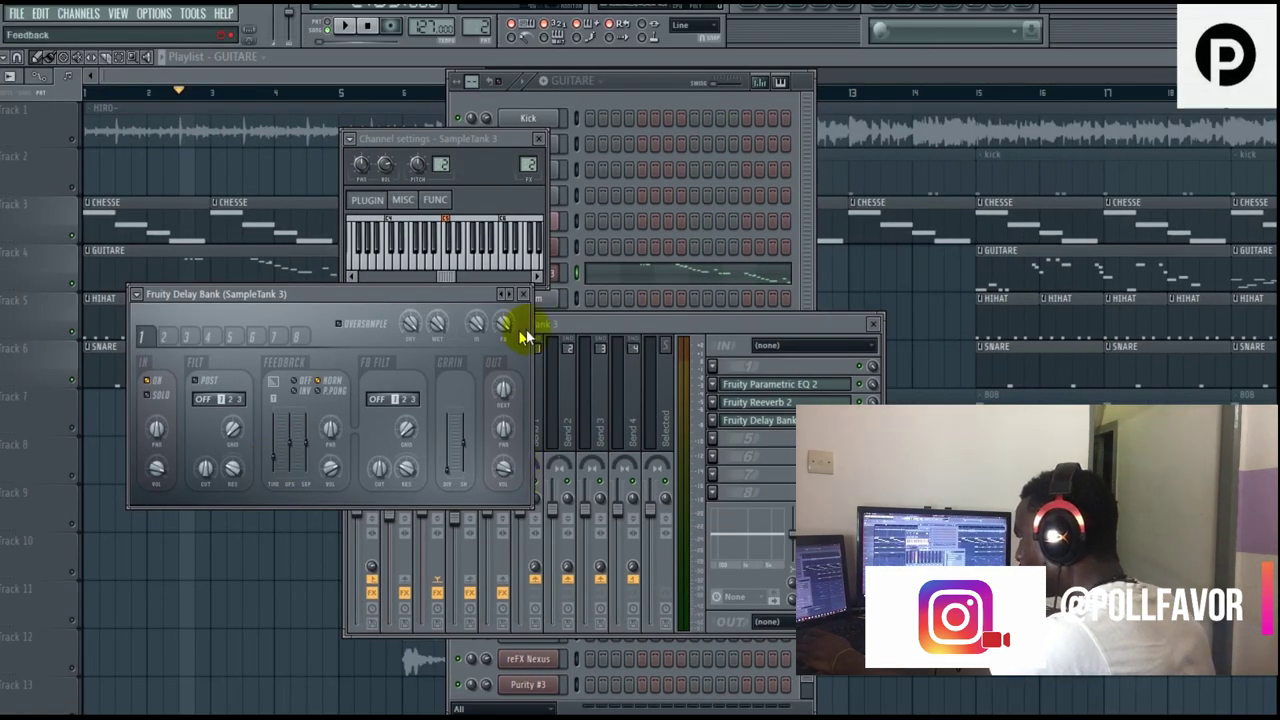
# Review the guitar's Fruity Reeverb 2 with its window moved clear of the mixer, and close the SampleTank 3 channel settings and the mixer.
pyautogui.click(524, 296)
pyautogui.click(764, 402)
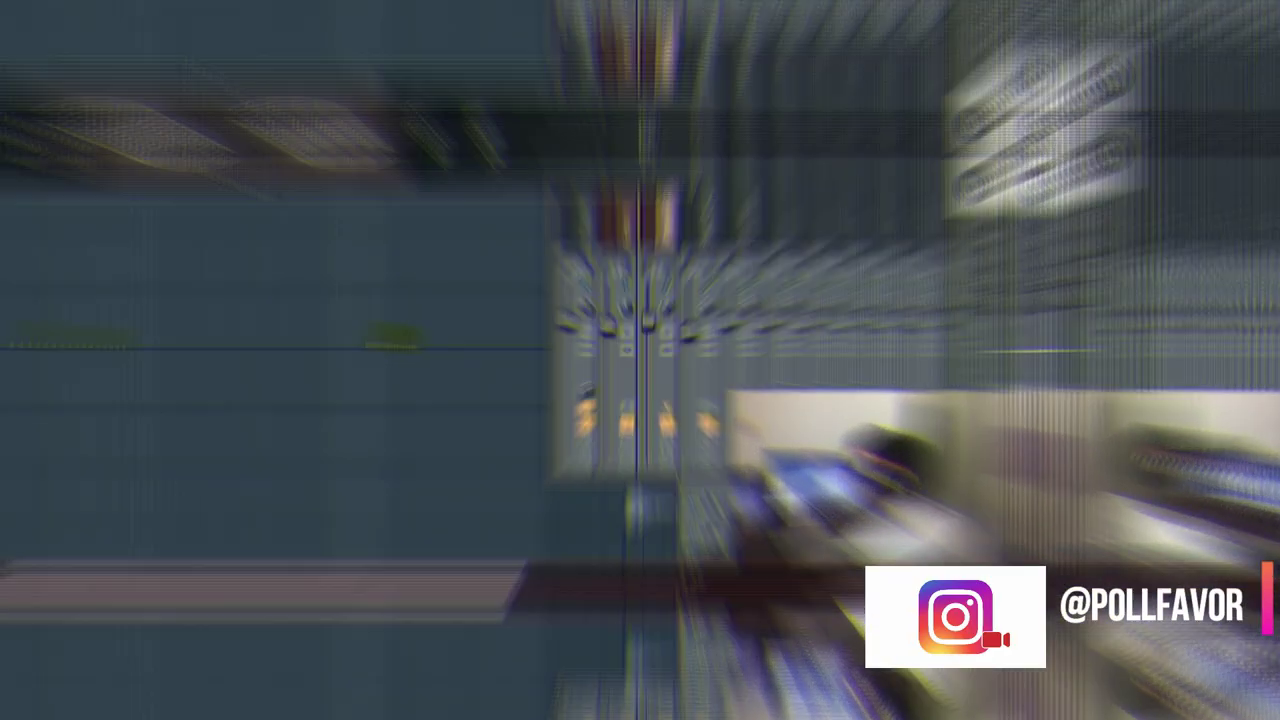
pyautogui.moveTo(319, 251); pyautogui.dragTo(323, 543)
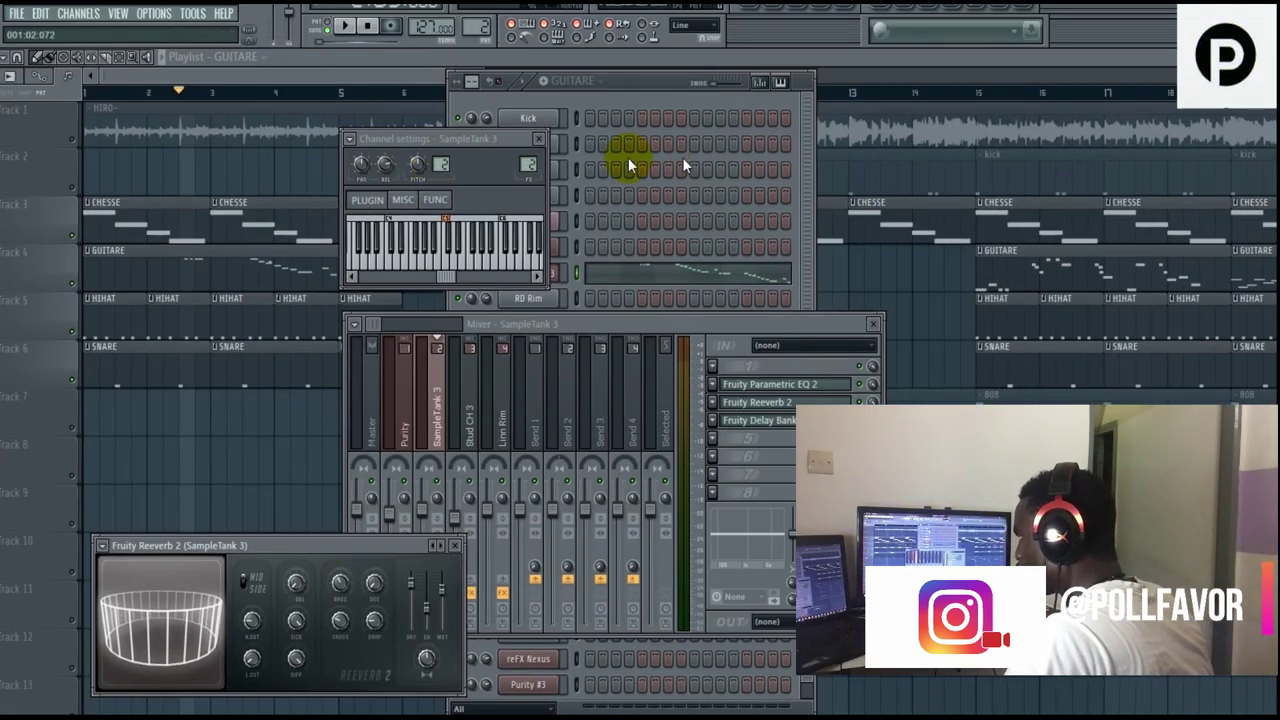
pyautogui.click(540, 139)
pyautogui.click(877, 324)
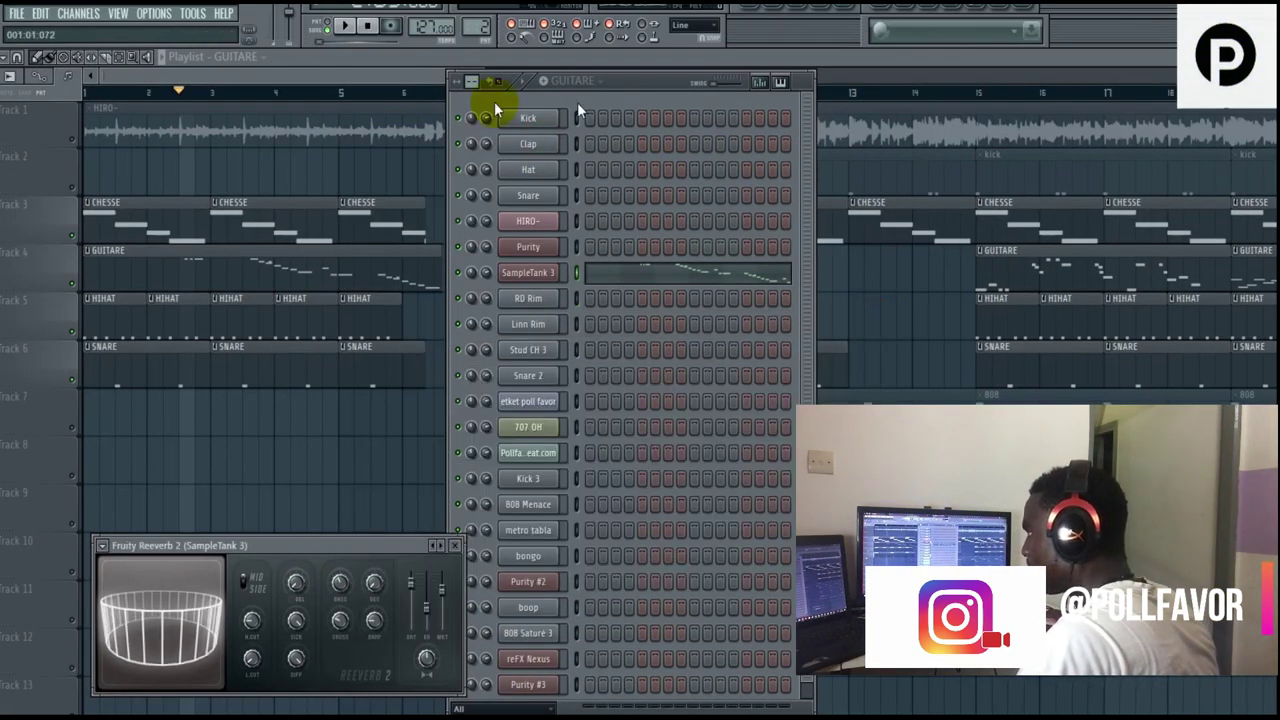
# Set the song position to bar 7 and leave only the kick on Track 2 and CHESSE on Track 3 unmuted in the playlist.
pyautogui.click(344, 26)
pyautogui.click(427, 83)
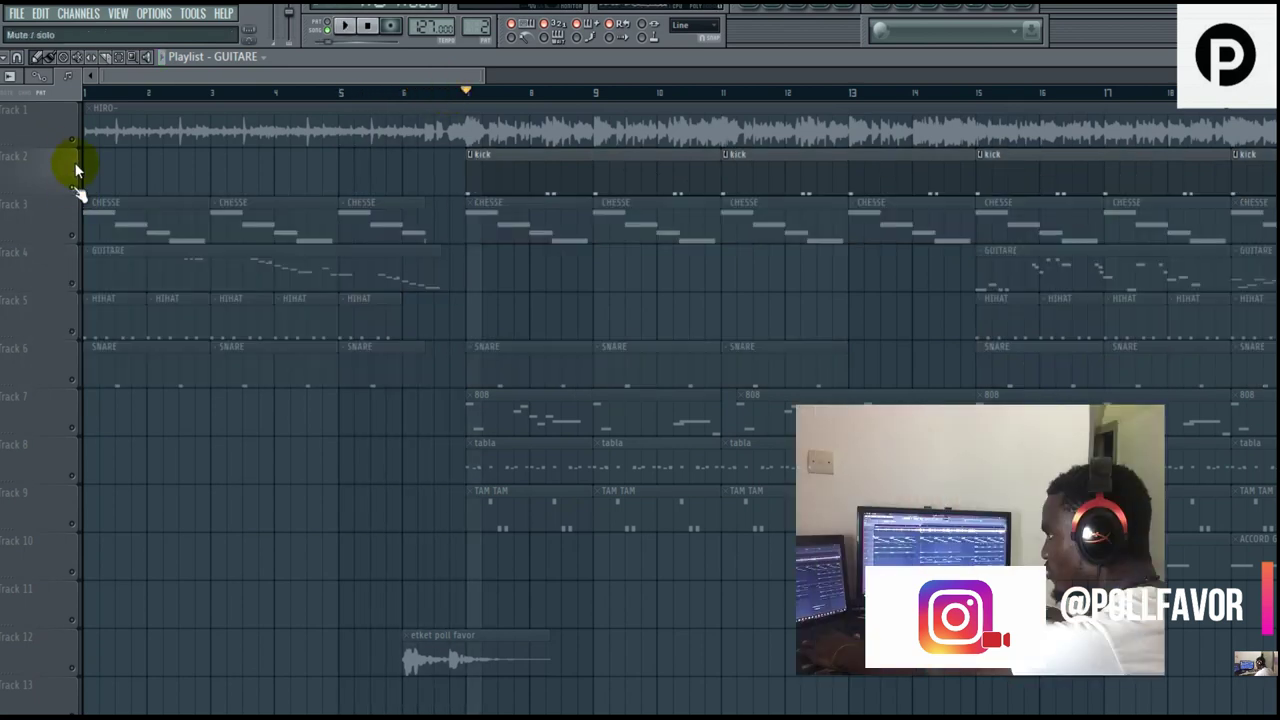
pyautogui.rightClick(72, 187)
pyautogui.rightClick(72, 187)
pyautogui.click(73, 139)
pyautogui.click(73, 139)
pyautogui.press('space')
pyautogui.click(73, 235)
pyautogui.press('space')
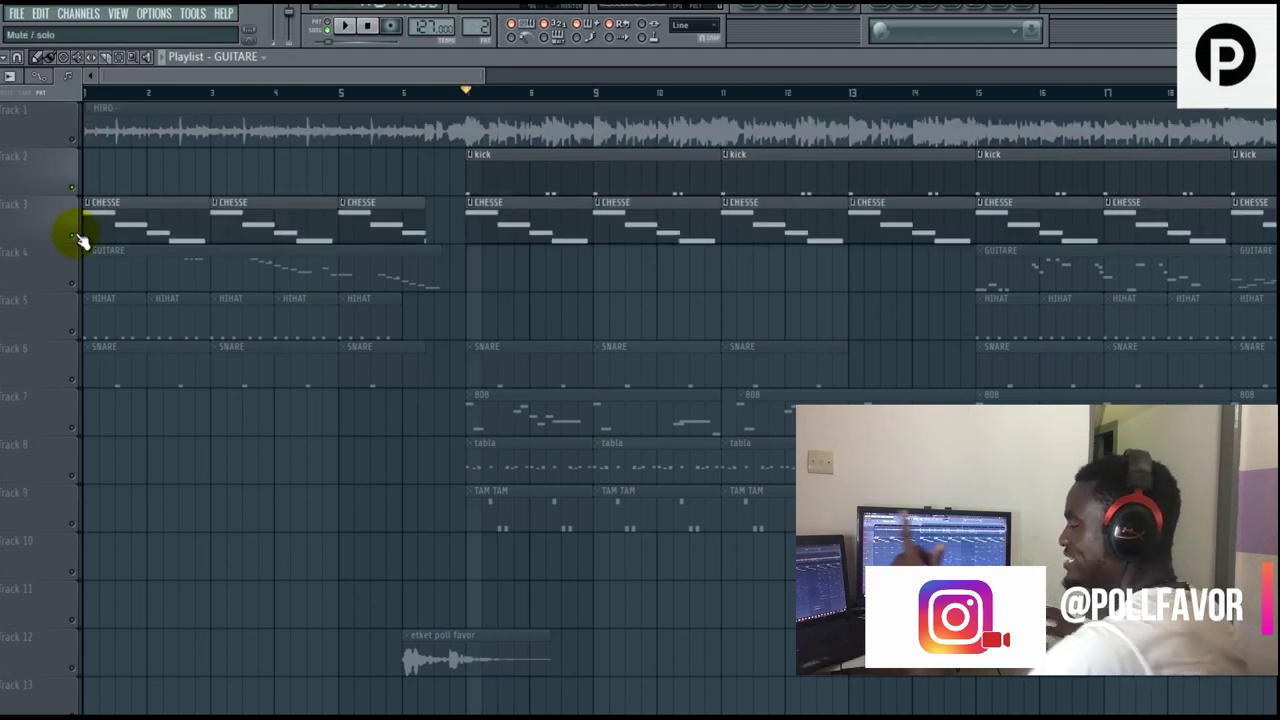
# Select the kick pattern, review the Kick 3 channel's notes in the piano roll during playback, and return to the playlist with playback stopped.
pyautogui.click(597, 175)
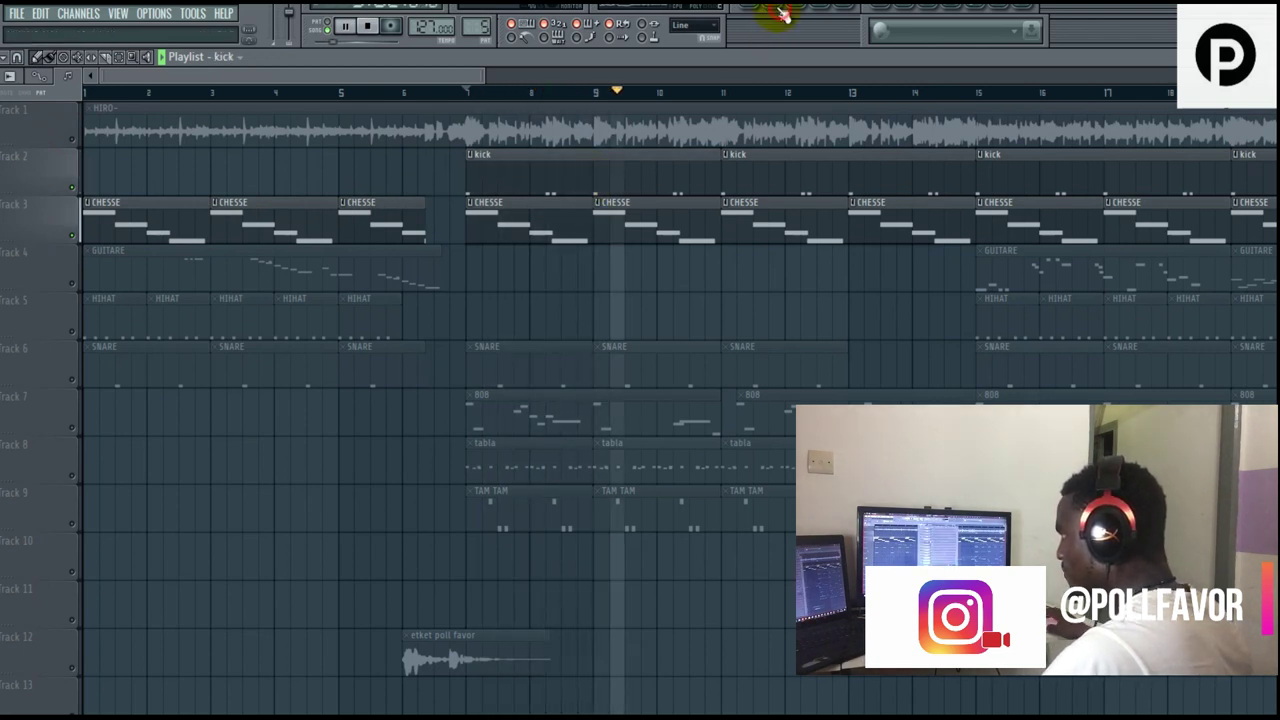
pyautogui.click(782, 12)
pyautogui.click(677, 466)
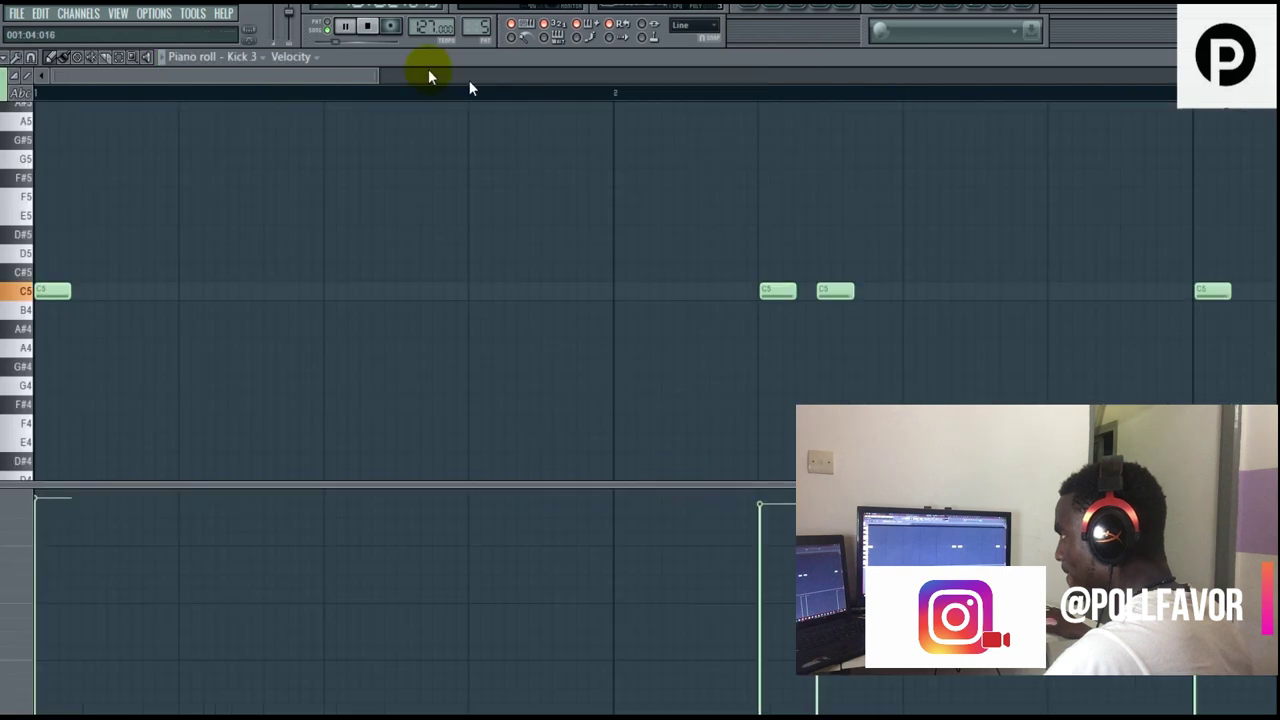
pyautogui.moveTo(383, 75); pyautogui.dragTo(738, 85)
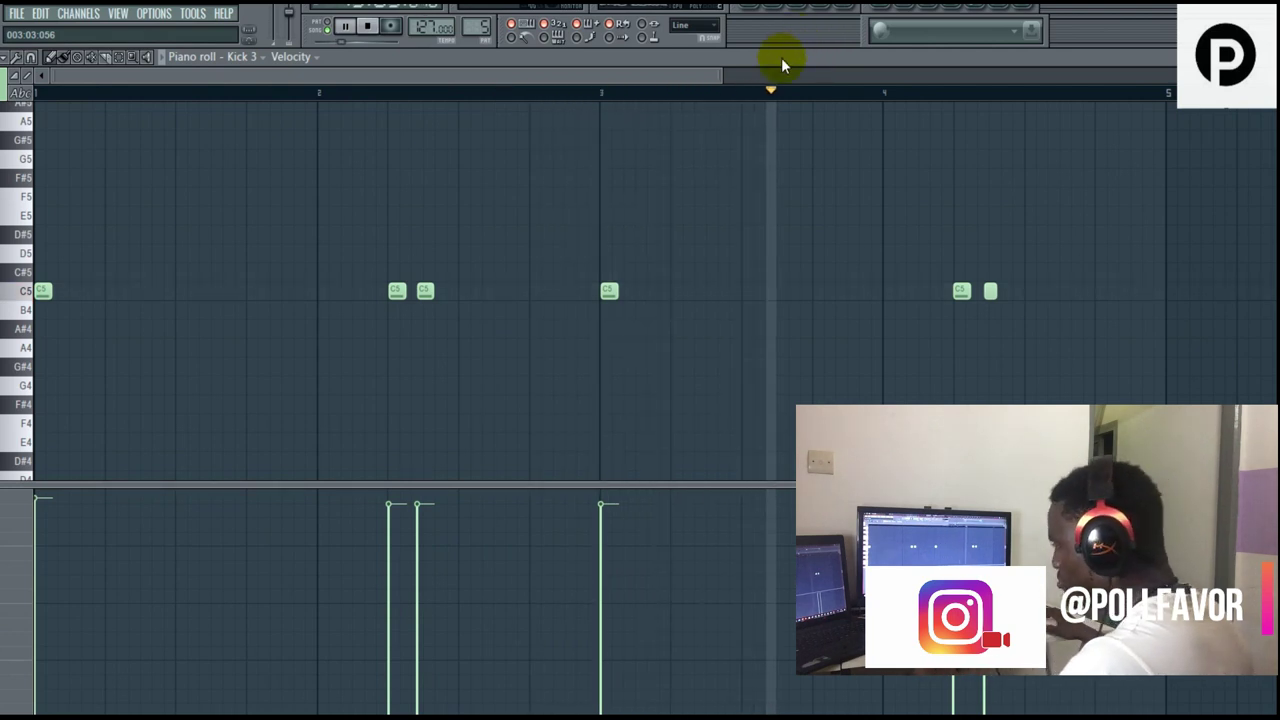
pyautogui.click(757, 12)
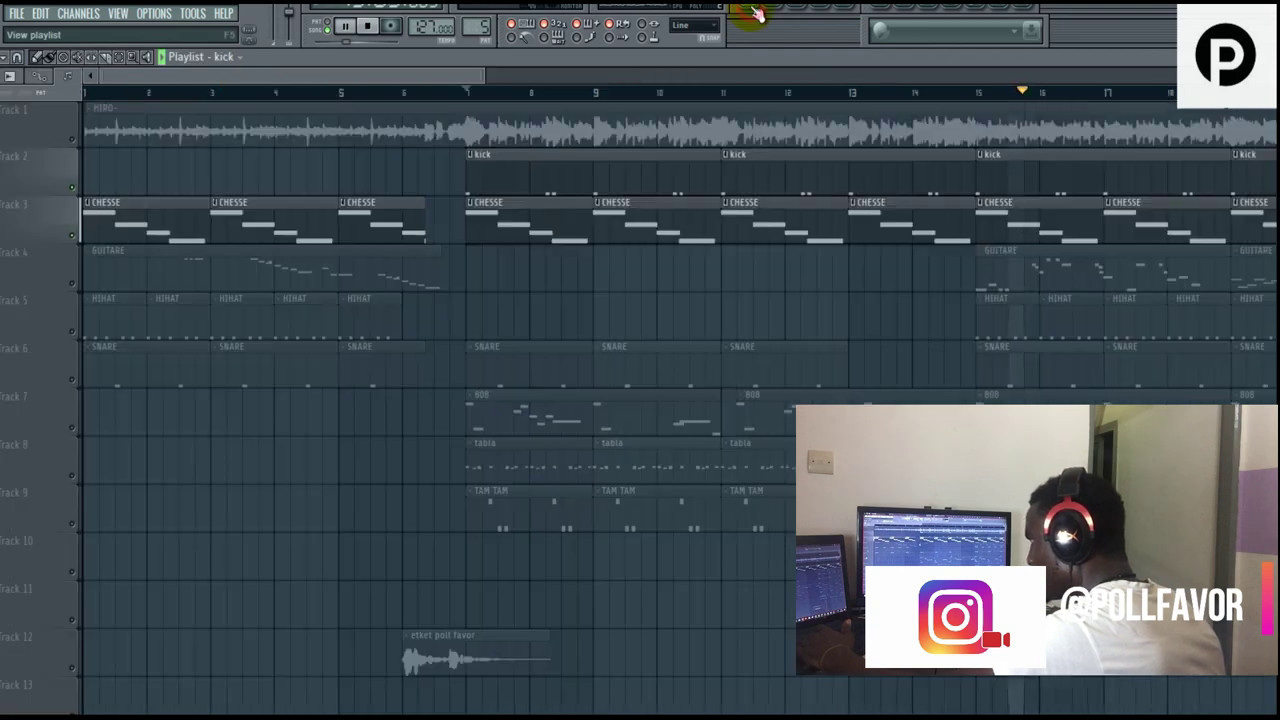
pyautogui.press('space')
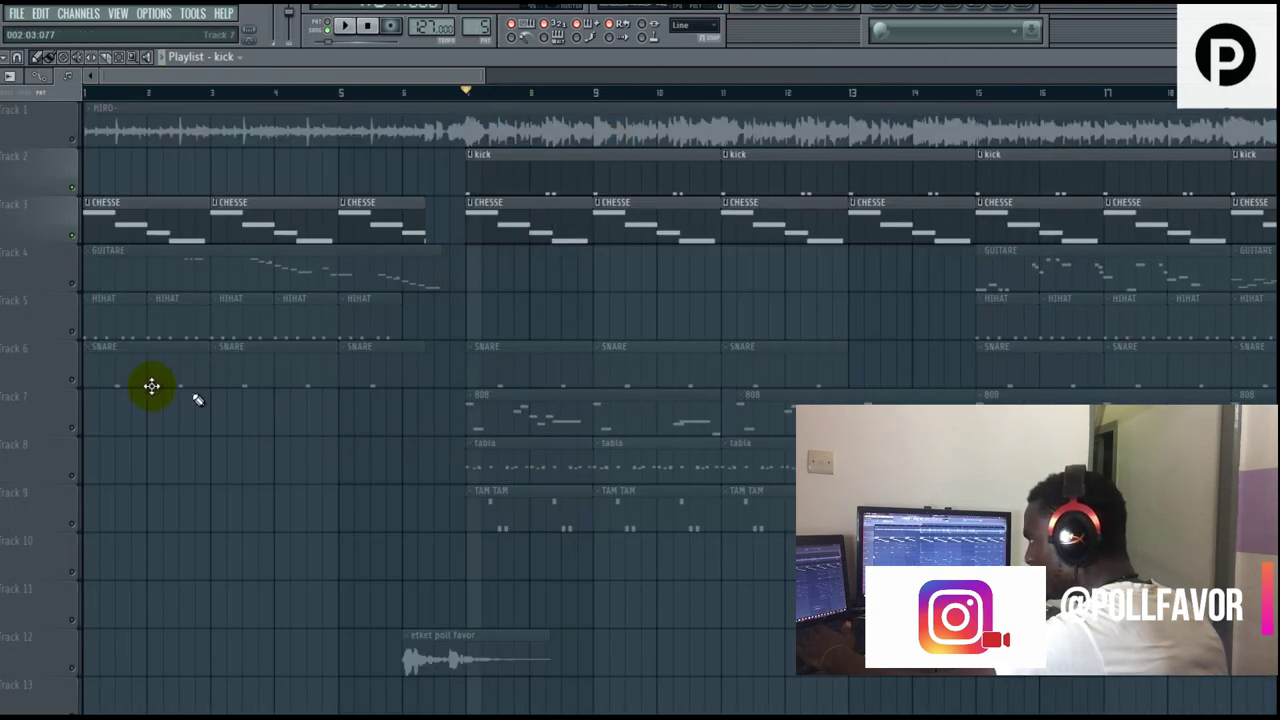
# Unmute the SNARE on Track 6, listen to it with the kick and melody, and unmute the tabla on Track 8.
pyautogui.click(75, 380)
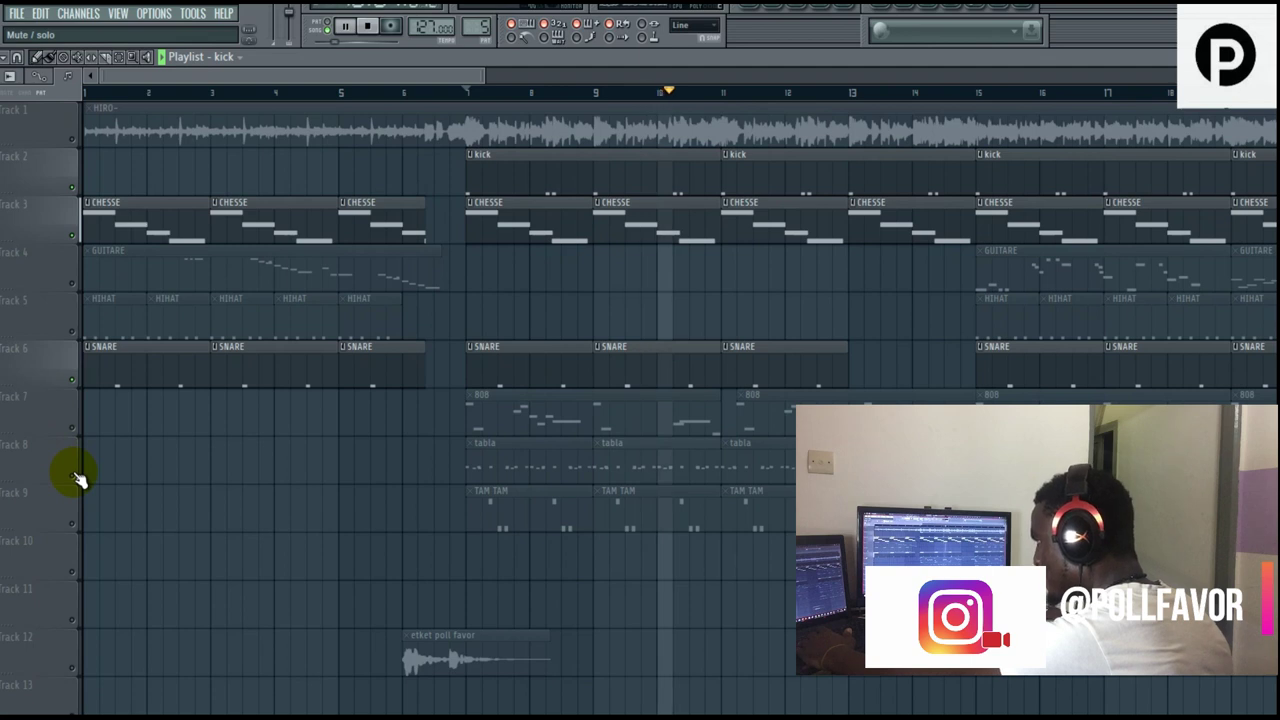
pyautogui.press('space')
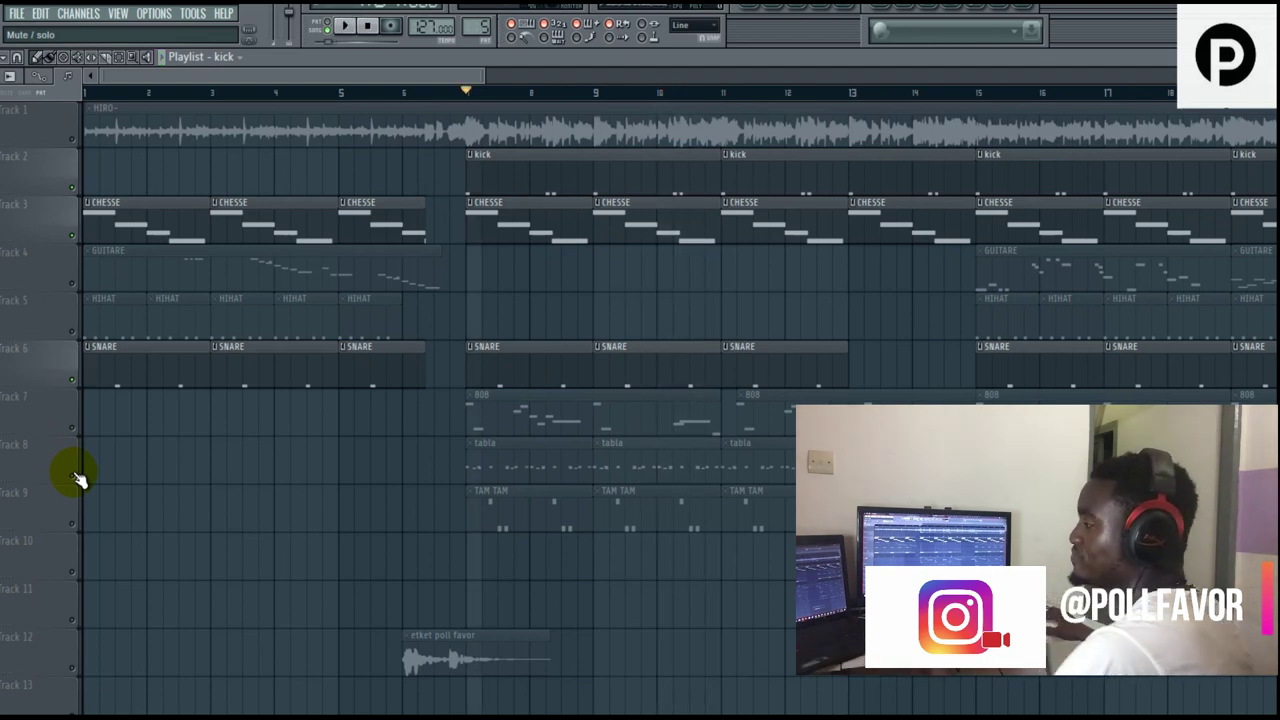
pyautogui.click(78, 477)
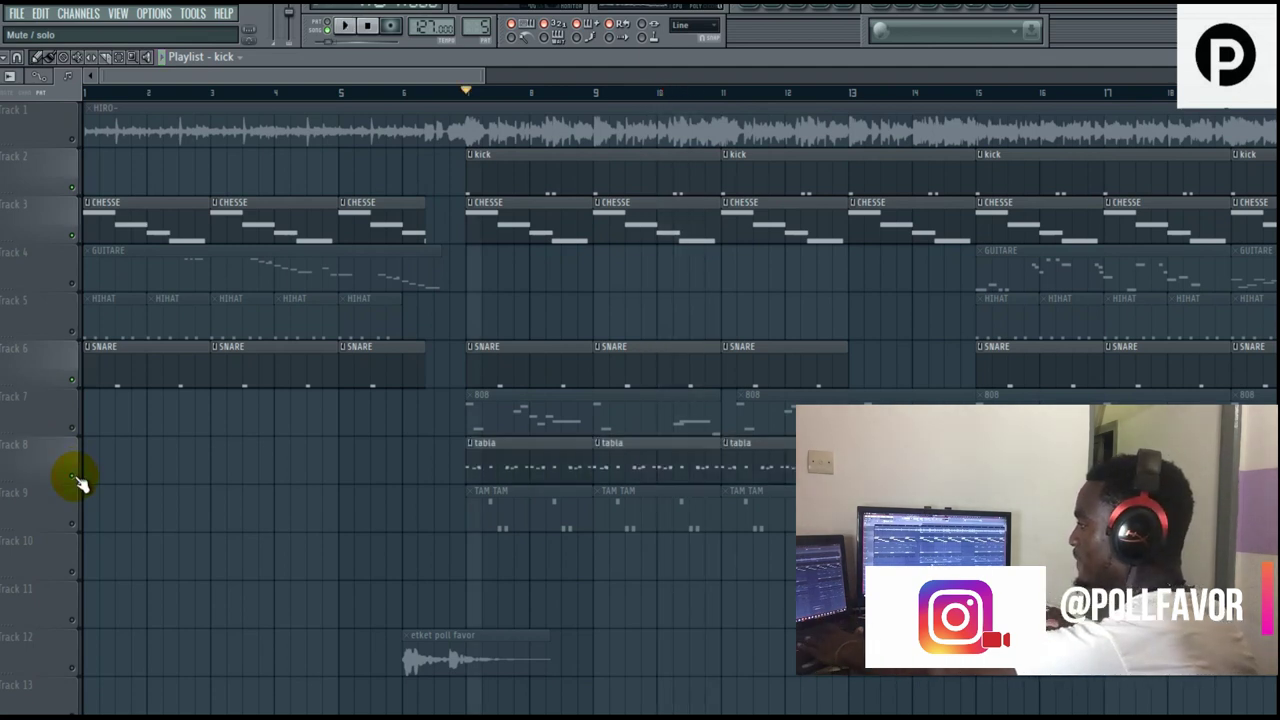
# Open the tabla pattern's channels and play back the Linn Rim notes in the piano roll for review.
pyautogui.click(772, 12)
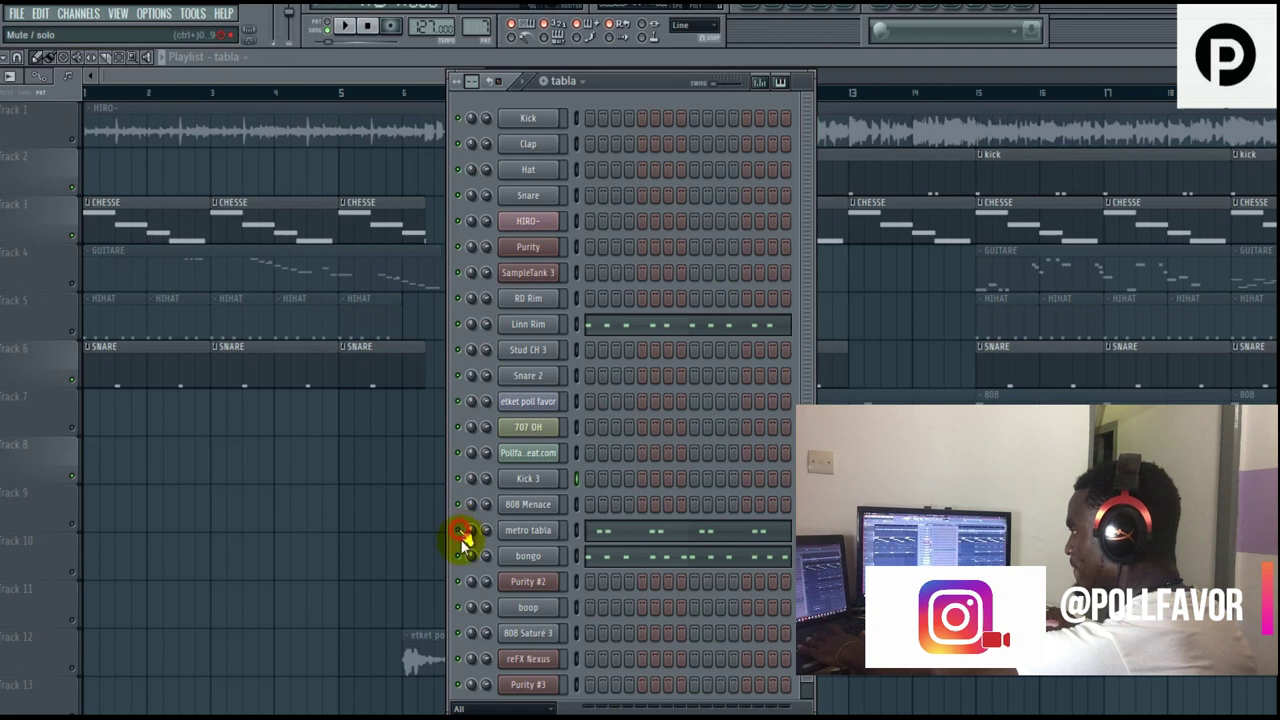
pyautogui.press('space')
pyautogui.click(651, 334)
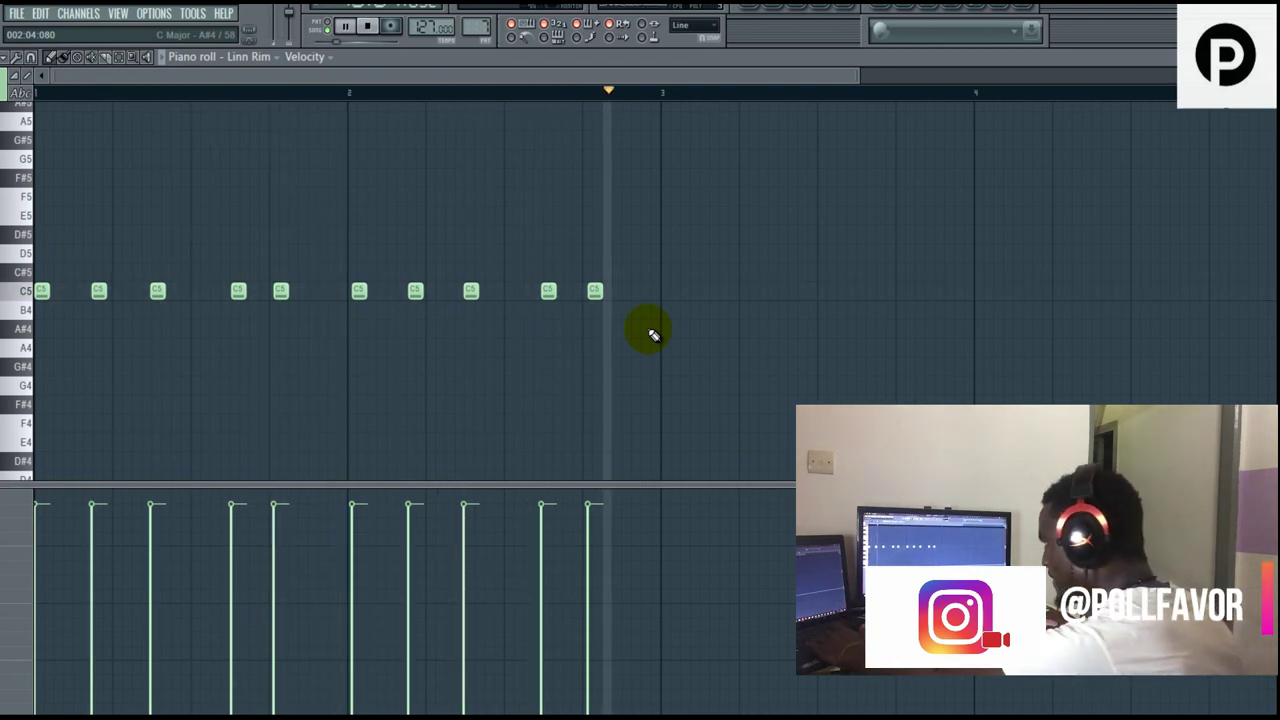
pyautogui.press('space')
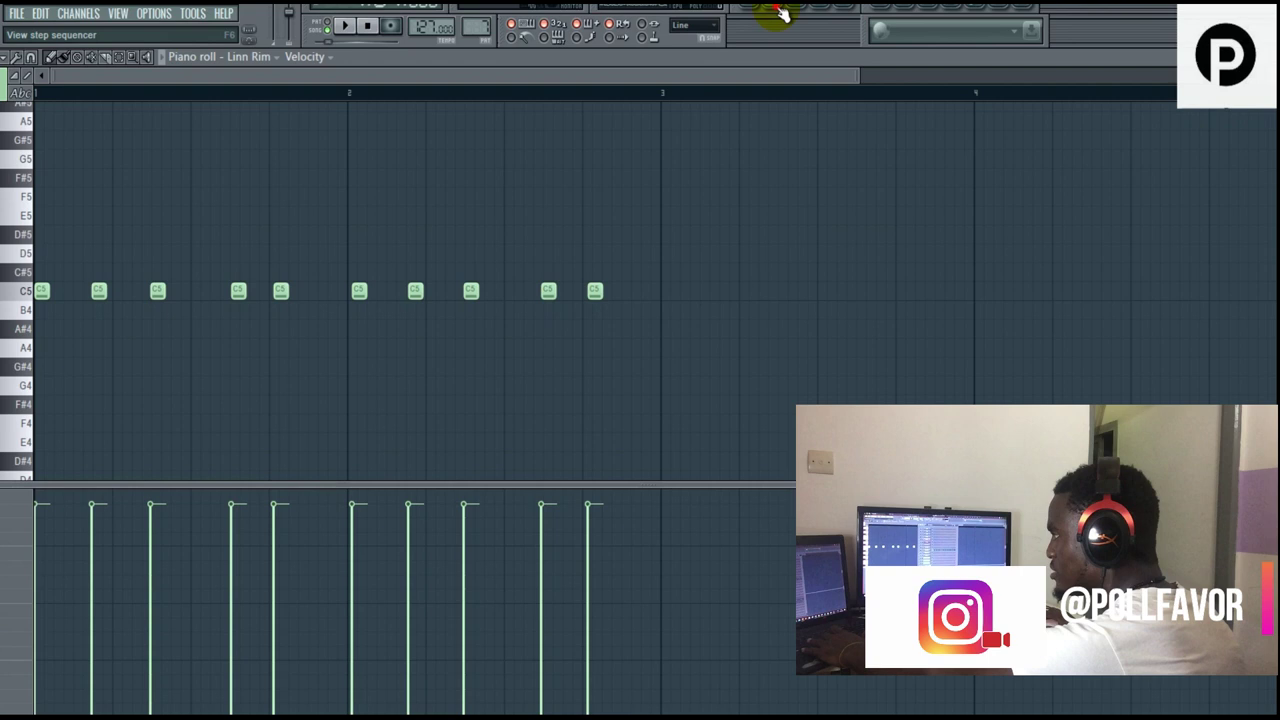
# Open the metro tabla channel's notes in the piano roll and review them with playback.
pyautogui.click(782, 14)
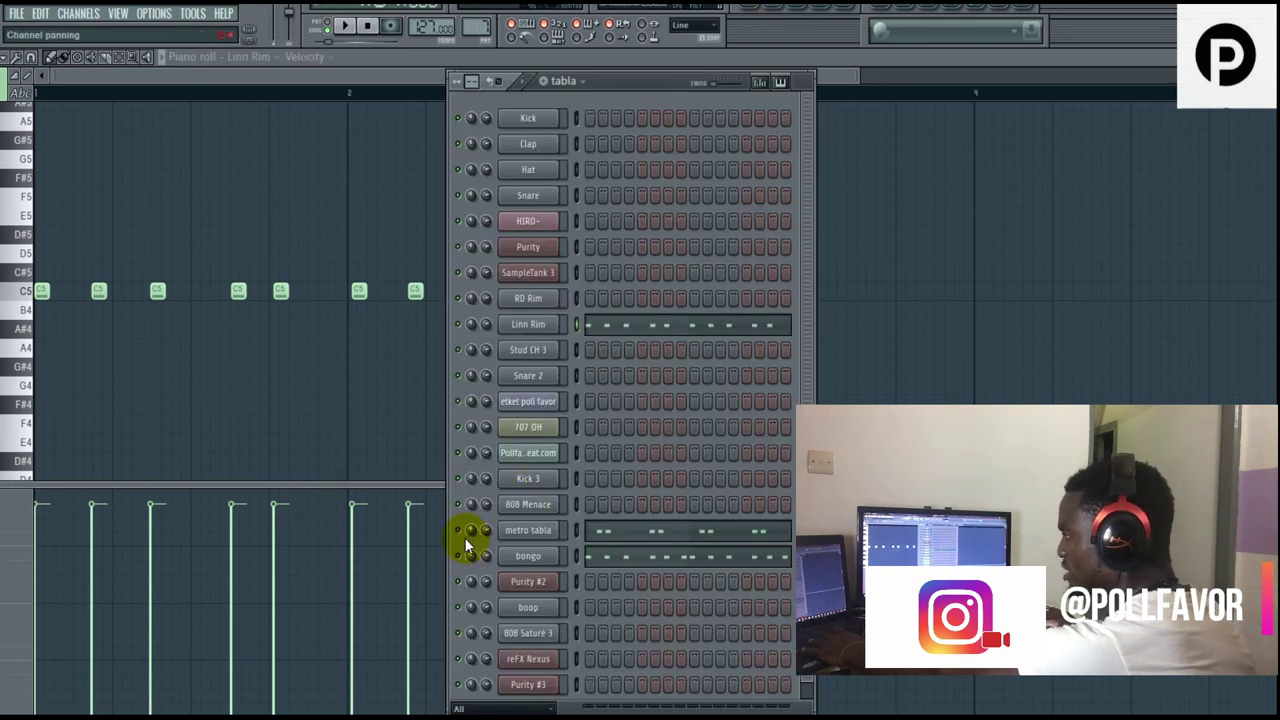
pyautogui.click(580, 532)
pyautogui.press('space')
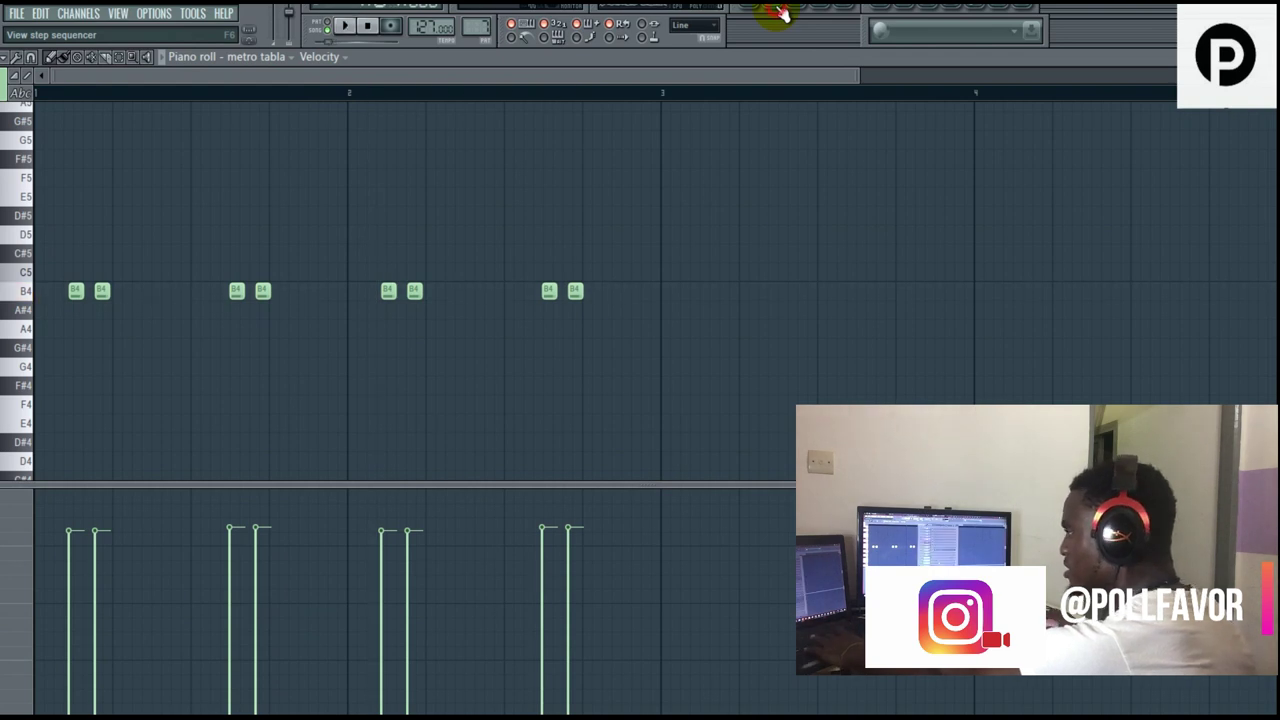
# Open the bongo channel's notes in the piano roll, play them with the arrangement and stop playback.
pyautogui.click(782, 12)
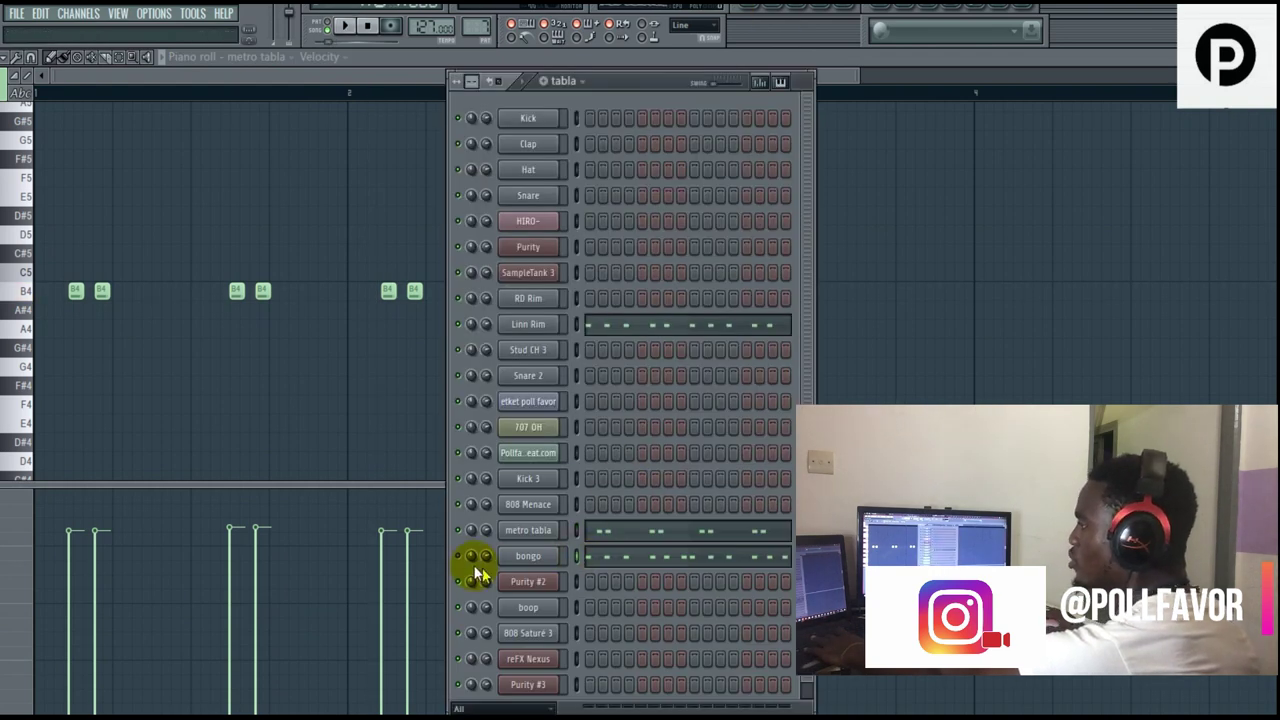
pyautogui.click(610, 557)
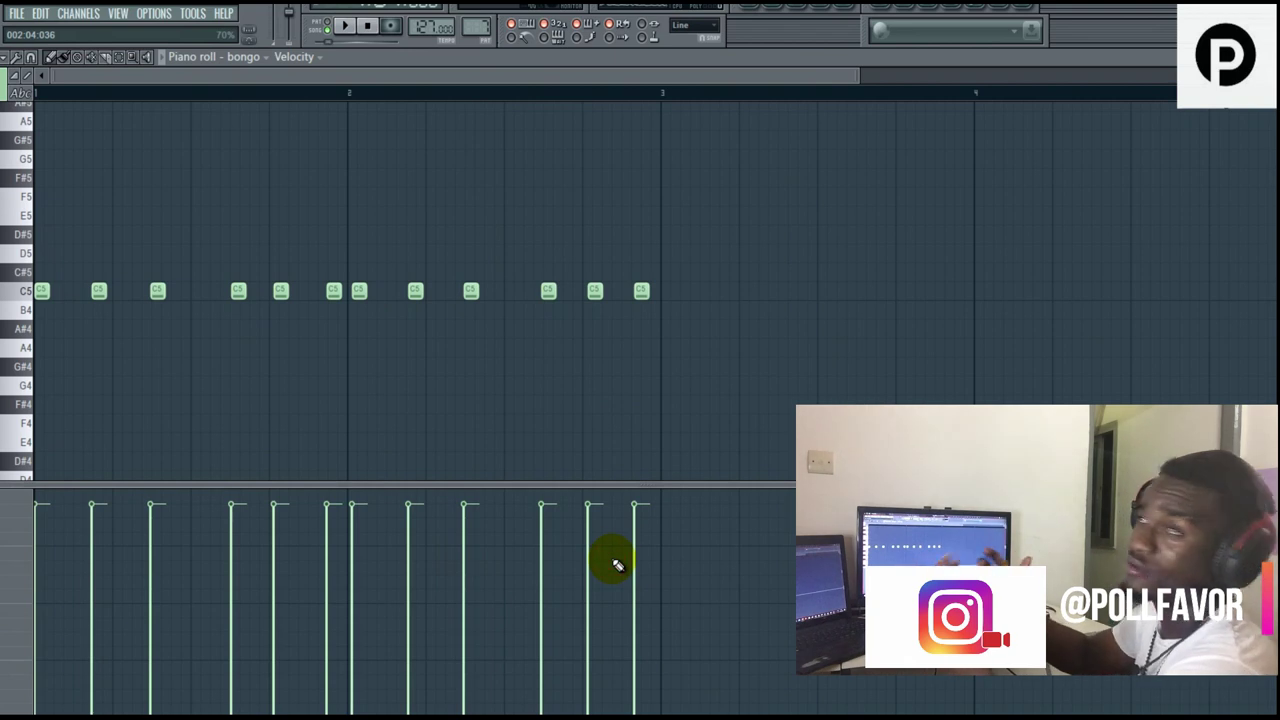
pyautogui.press('space')
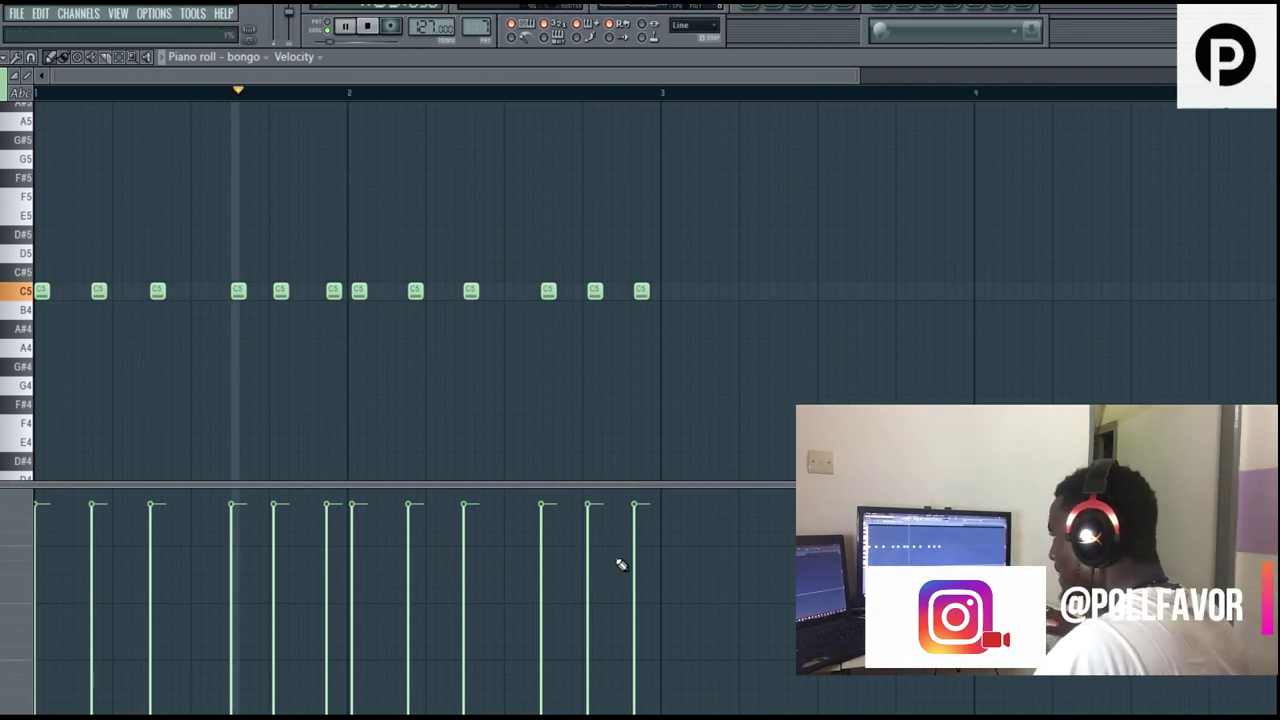
pyautogui.click(777, 22)
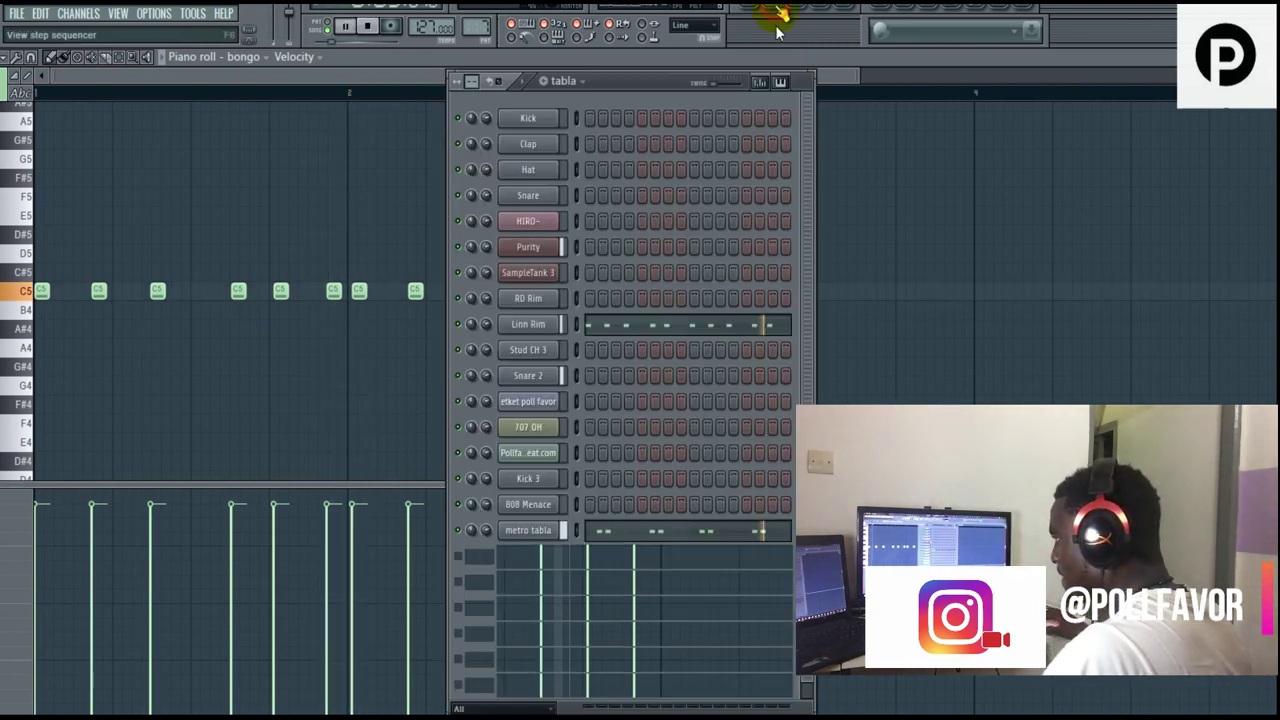
pyautogui.click(609, 557)
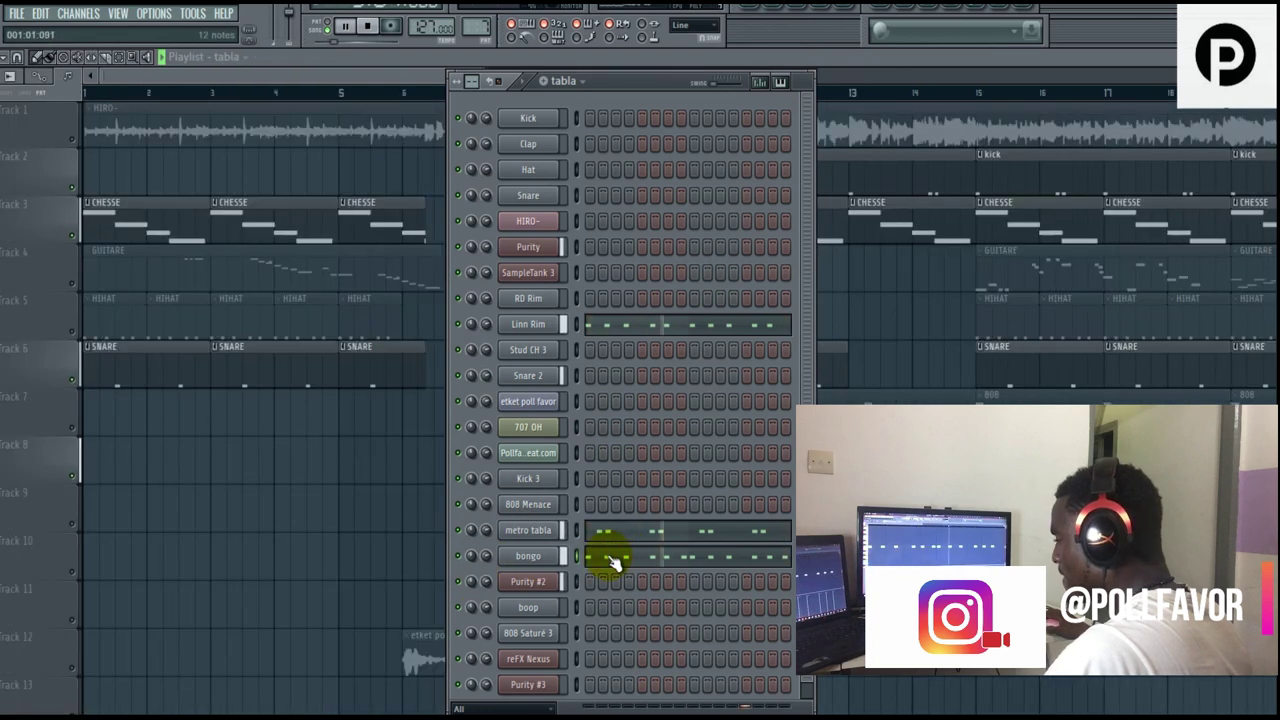
pyautogui.click(612, 560)
pyautogui.press('space')
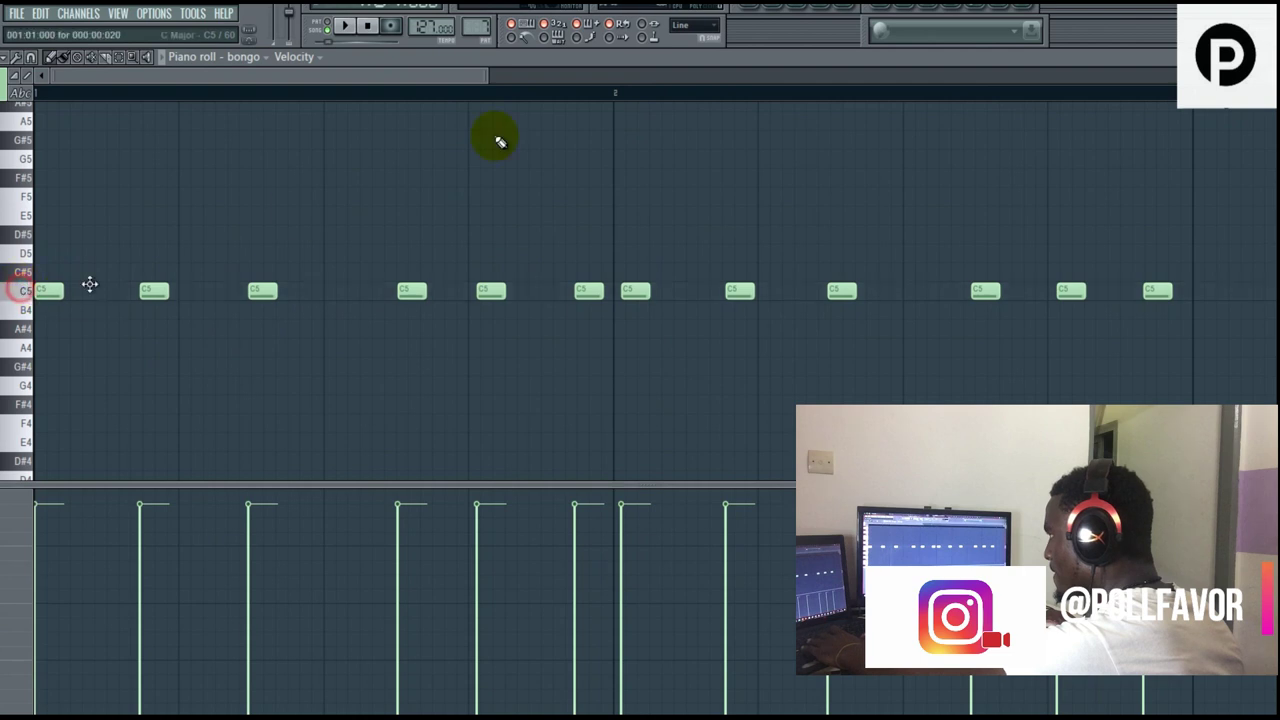
# Replay the complete bongo pattern from the piano roll, bring the tabla channel list back and stop playback.
pyautogui.moveTo(489, 77); pyautogui.dragTo(736, 76)
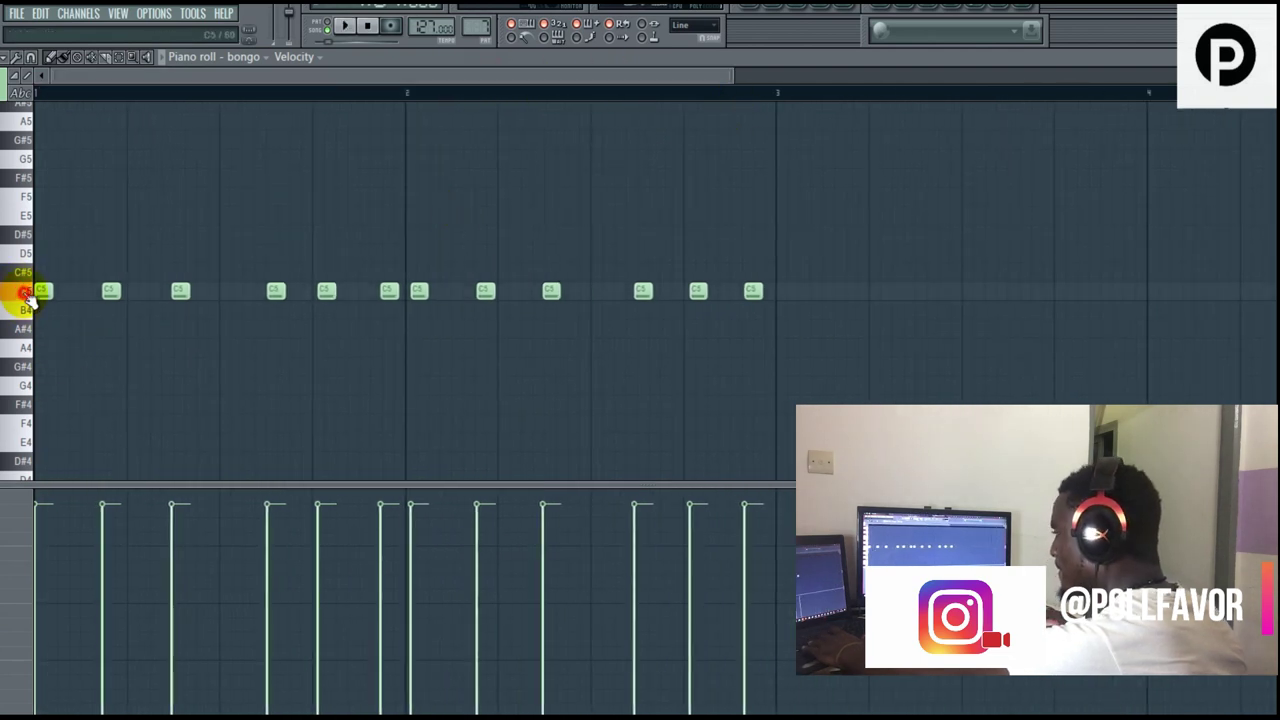
pyautogui.press('space')
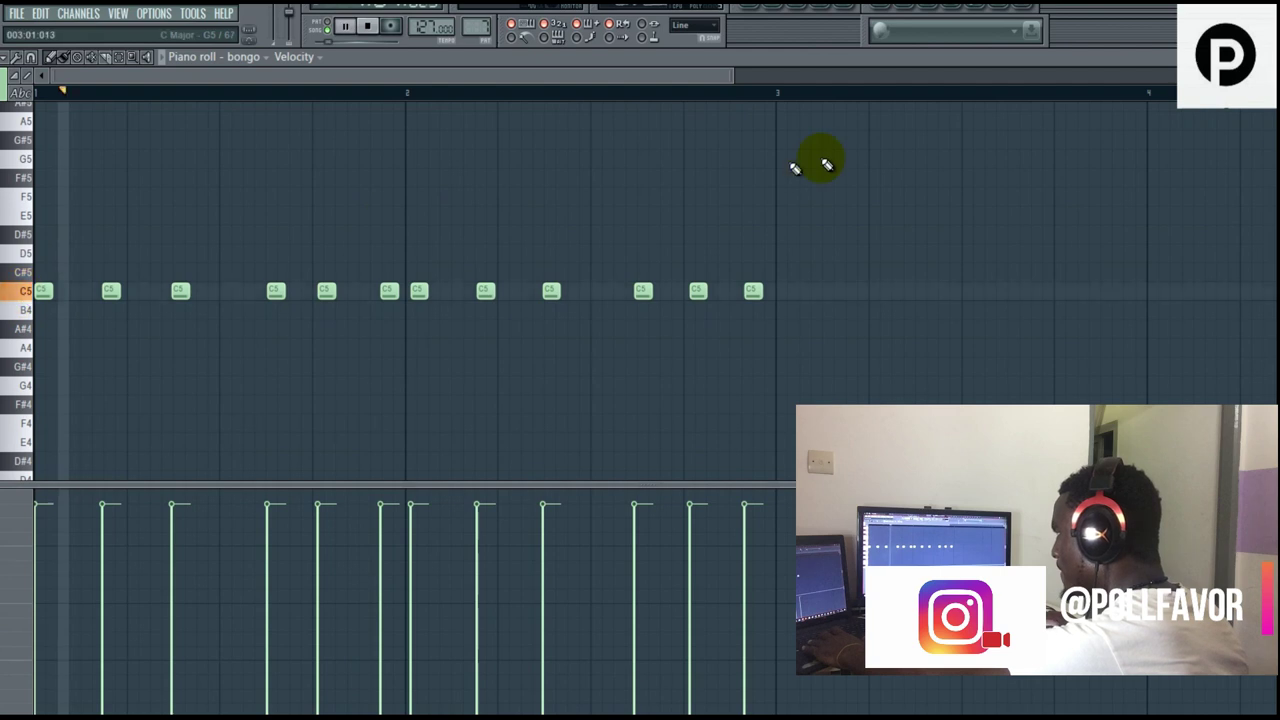
pyautogui.click(775, 7)
pyautogui.press('space')
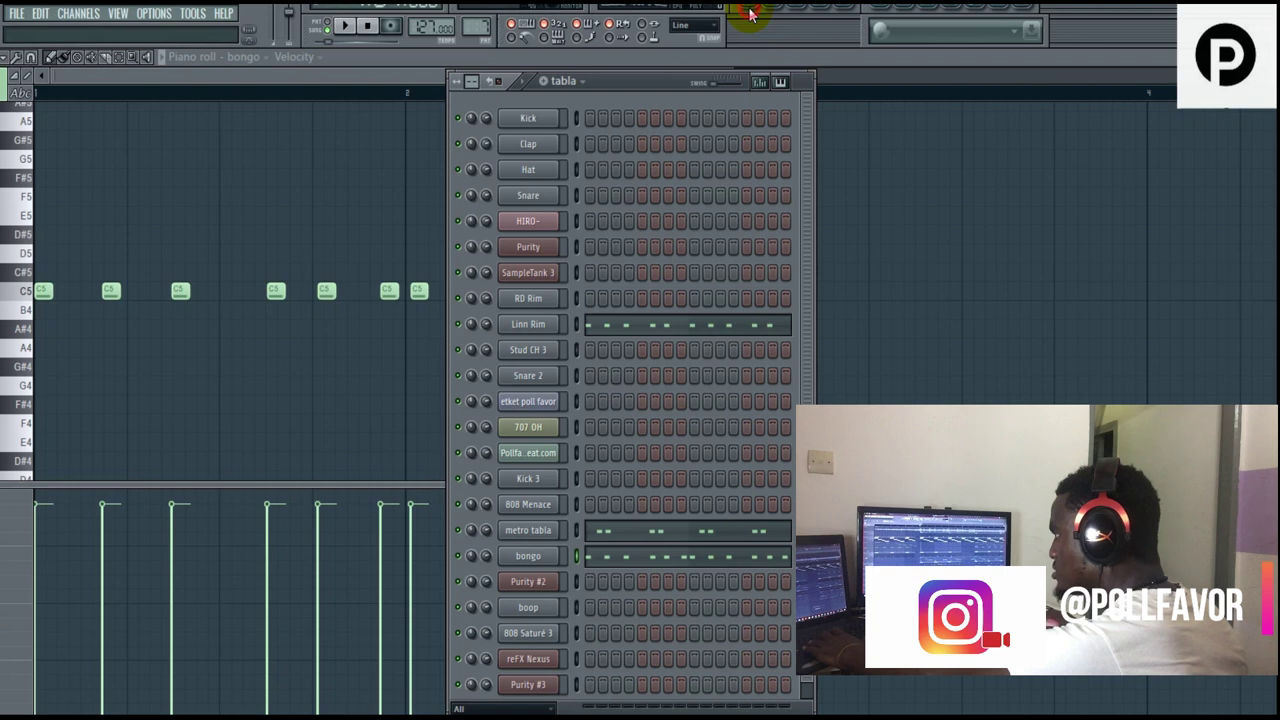
# Return to the playlist, unmute the TAM TAM on Track 9 and play the arrangement from bar 7.
pyautogui.click(753, 12)
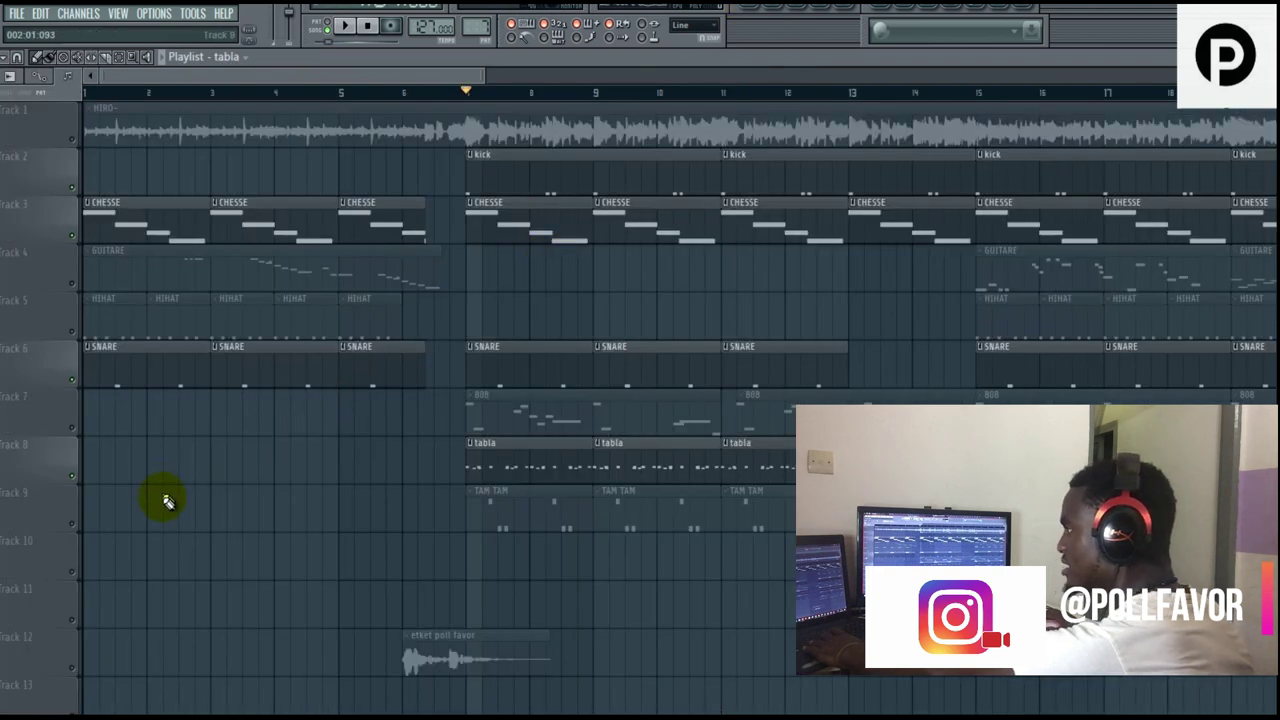
pyautogui.click(72, 524)
pyautogui.press('space')
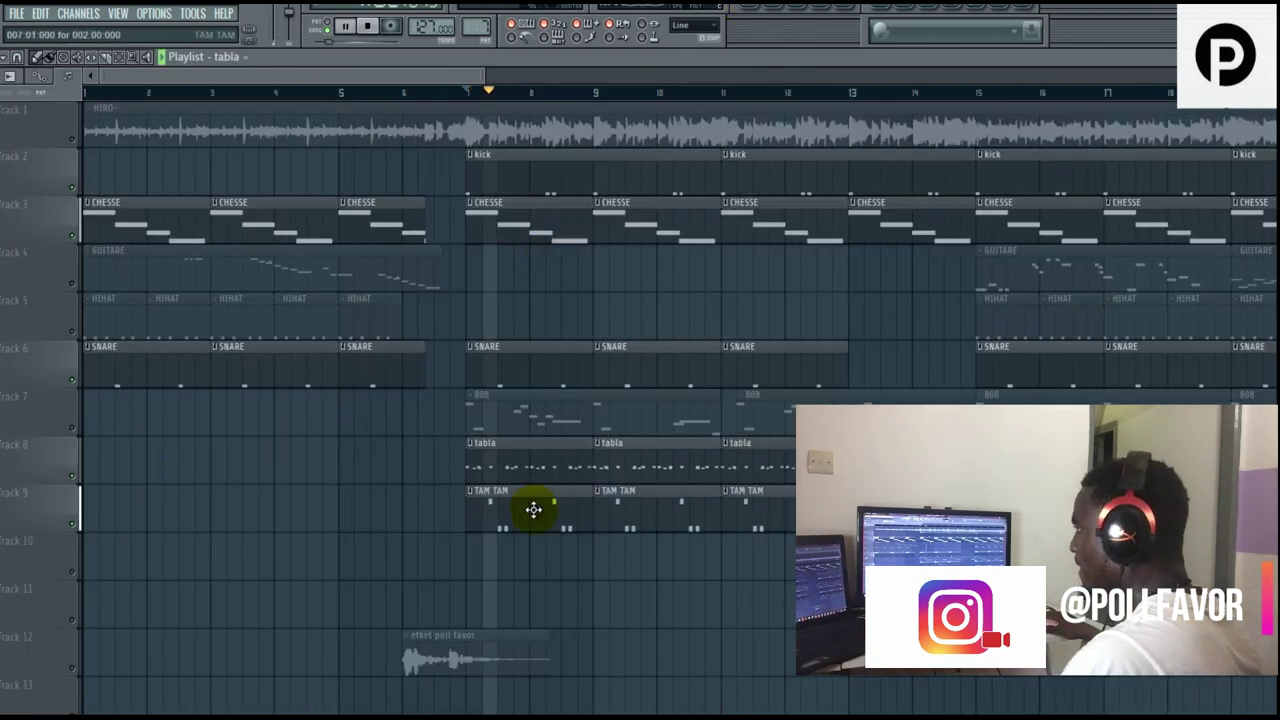
# Review the boop channel's notes from the TAM TAM pattern in the piano roll during playback, and stop the song.
pyautogui.click(765, 12)
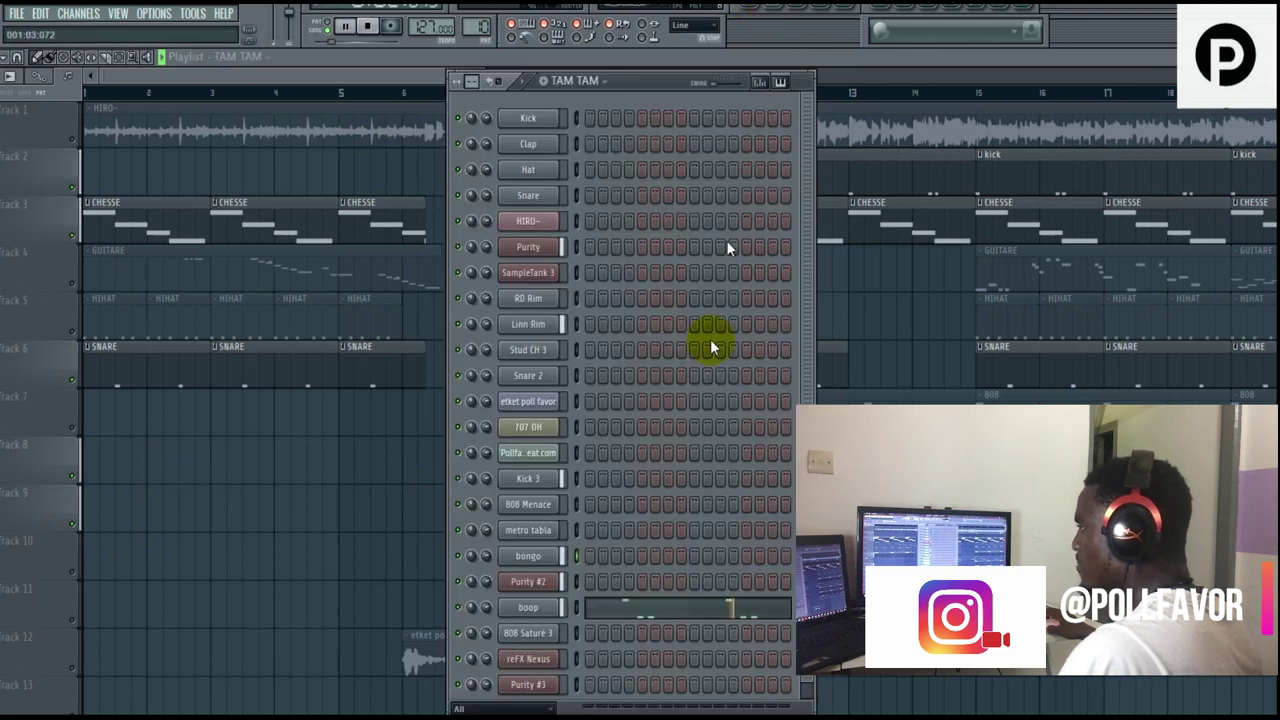
pyautogui.click(690, 620)
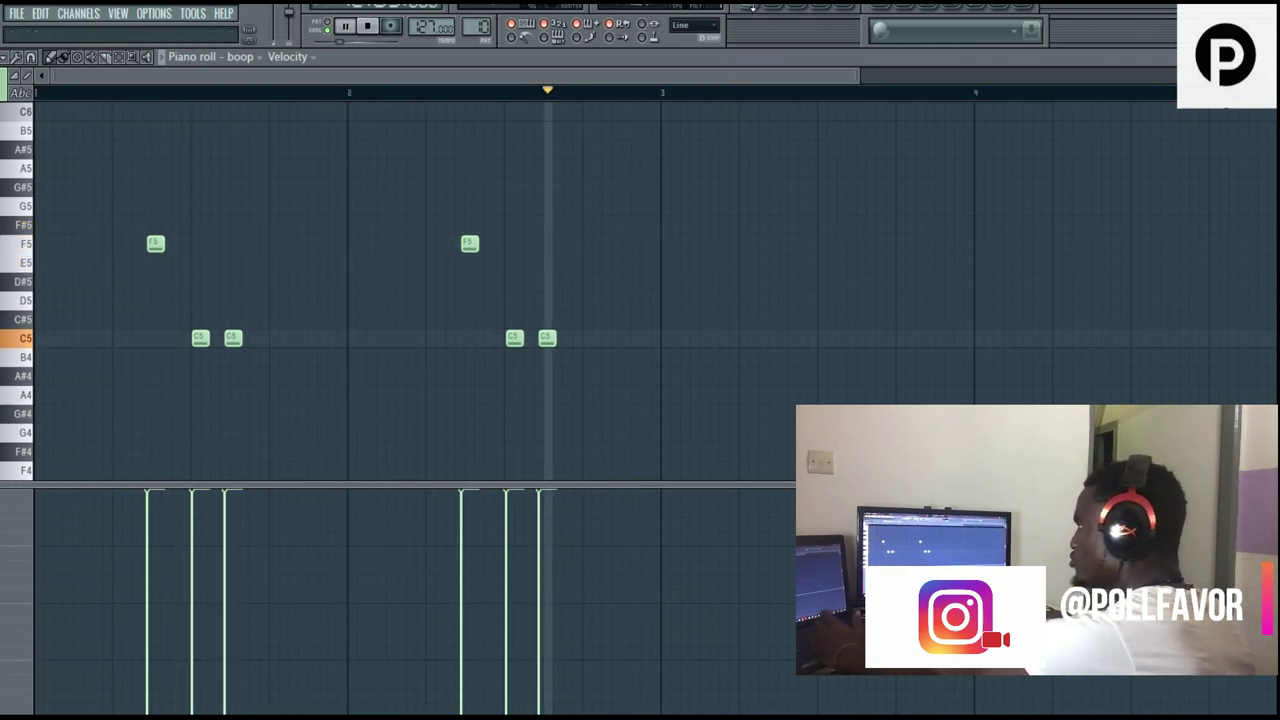
pyautogui.press('space')
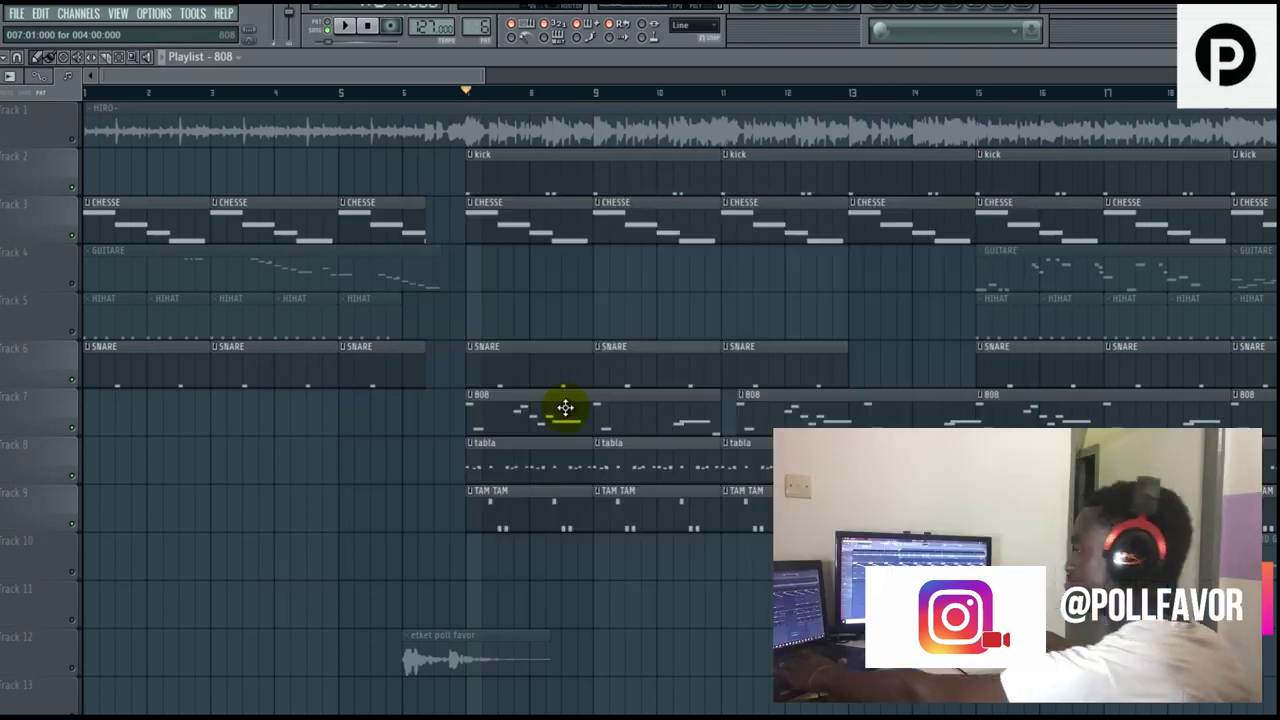
# Play the arrangement with the 808 and review the reFX Nexus channel's notes from the 808 pattern in the piano roll during playback.
pyautogui.press('space')
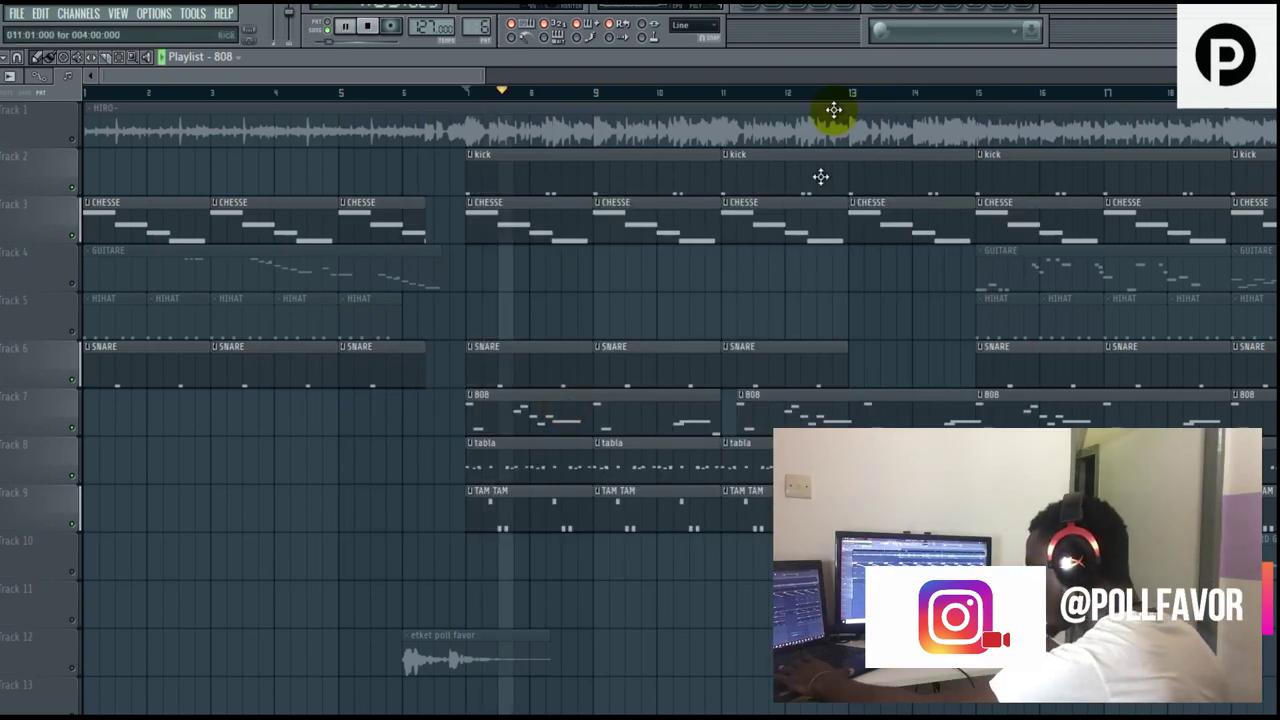
pyautogui.click(777, 13)
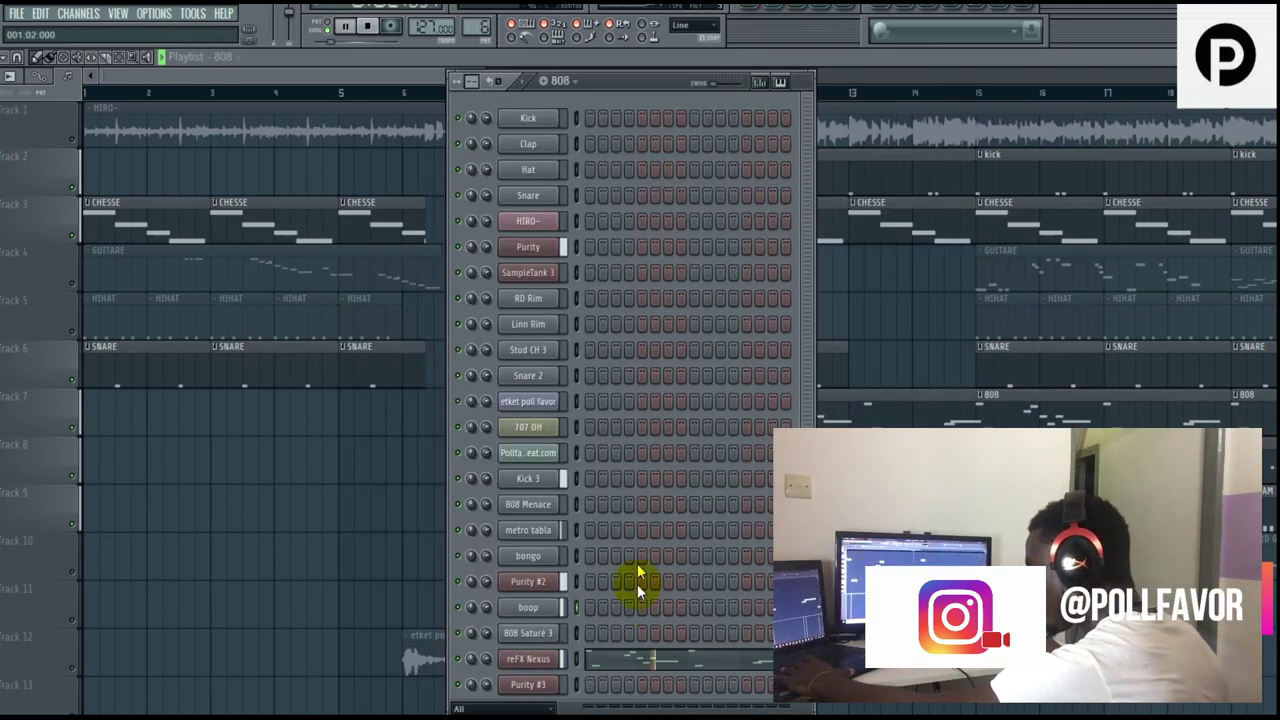
pyautogui.click(672, 668)
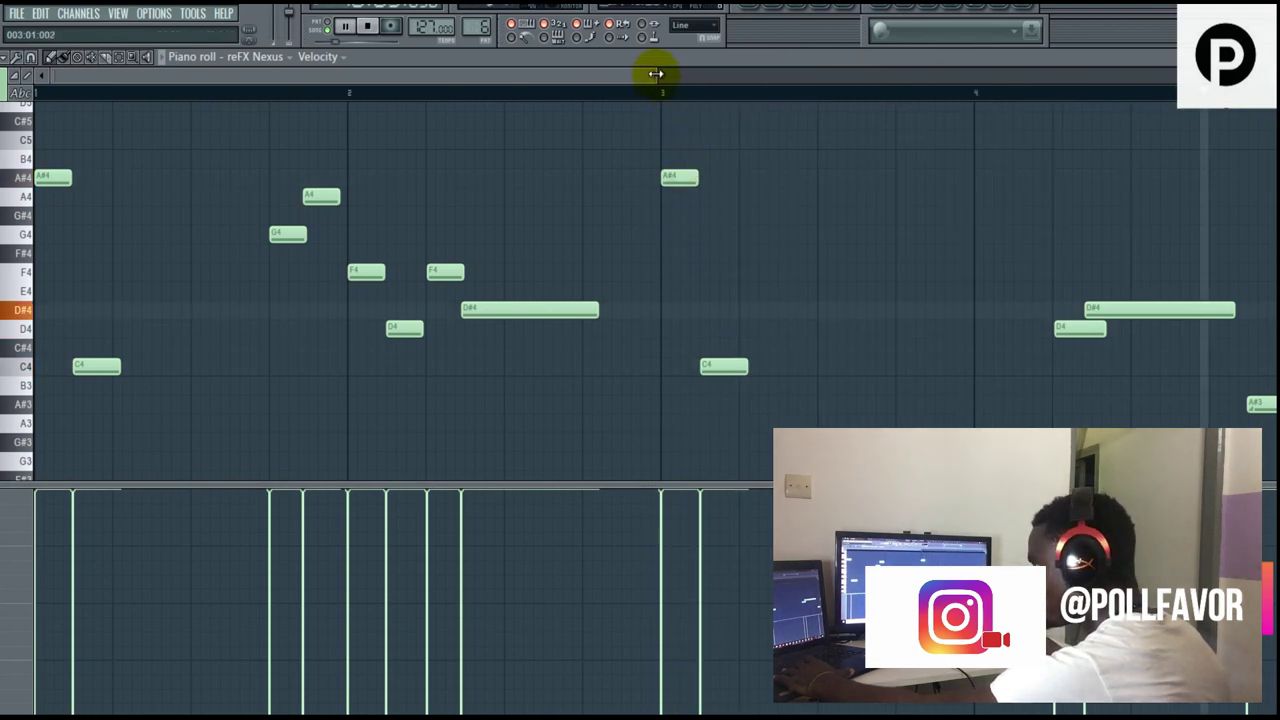
pyautogui.press('space')
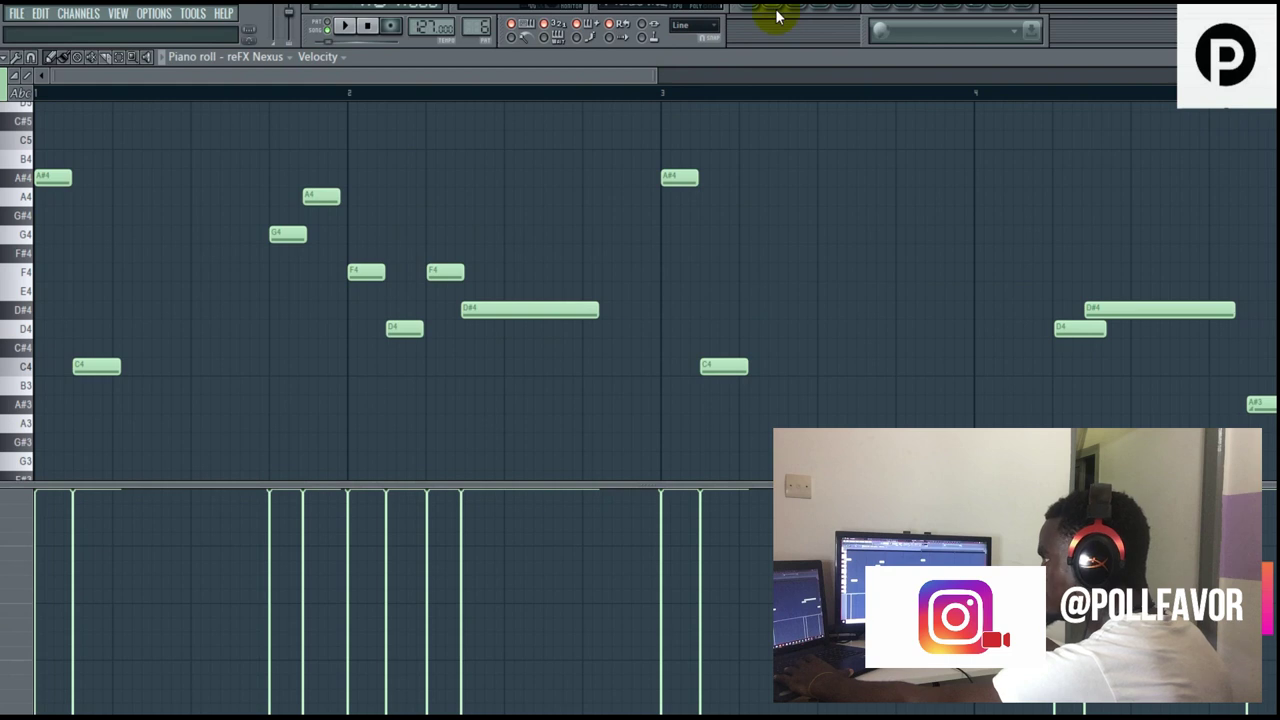
pyautogui.click(340, 26)
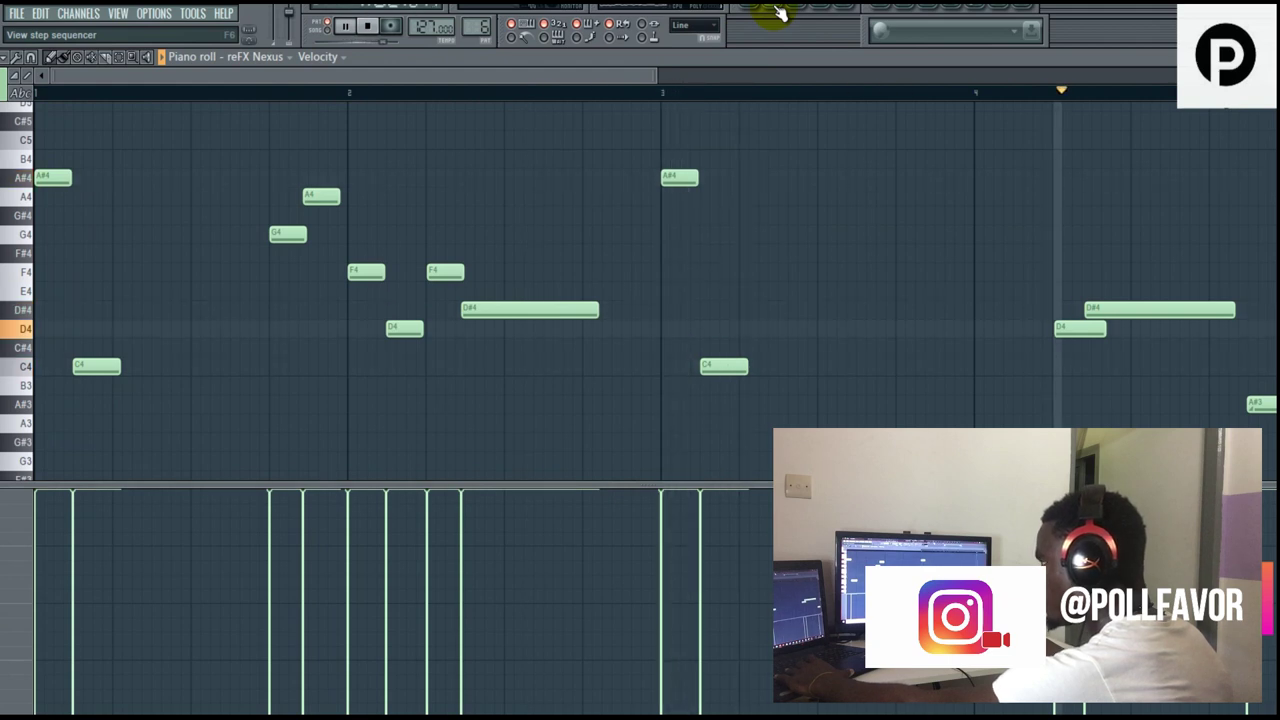
# Open the 808 pattern's reFX Nexus instrument, dismiss its error dialog, inspect the selected preset and close the plugin window.
pyautogui.click(779, 14)
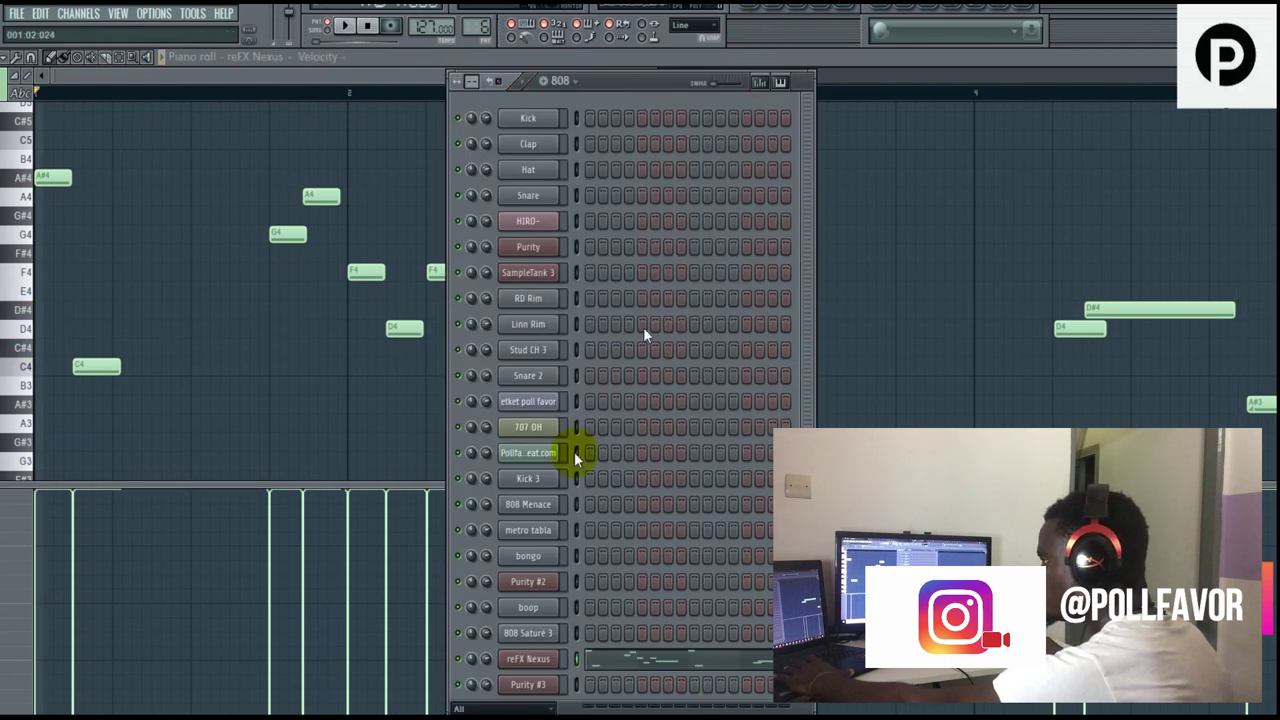
pyautogui.click(541, 664)
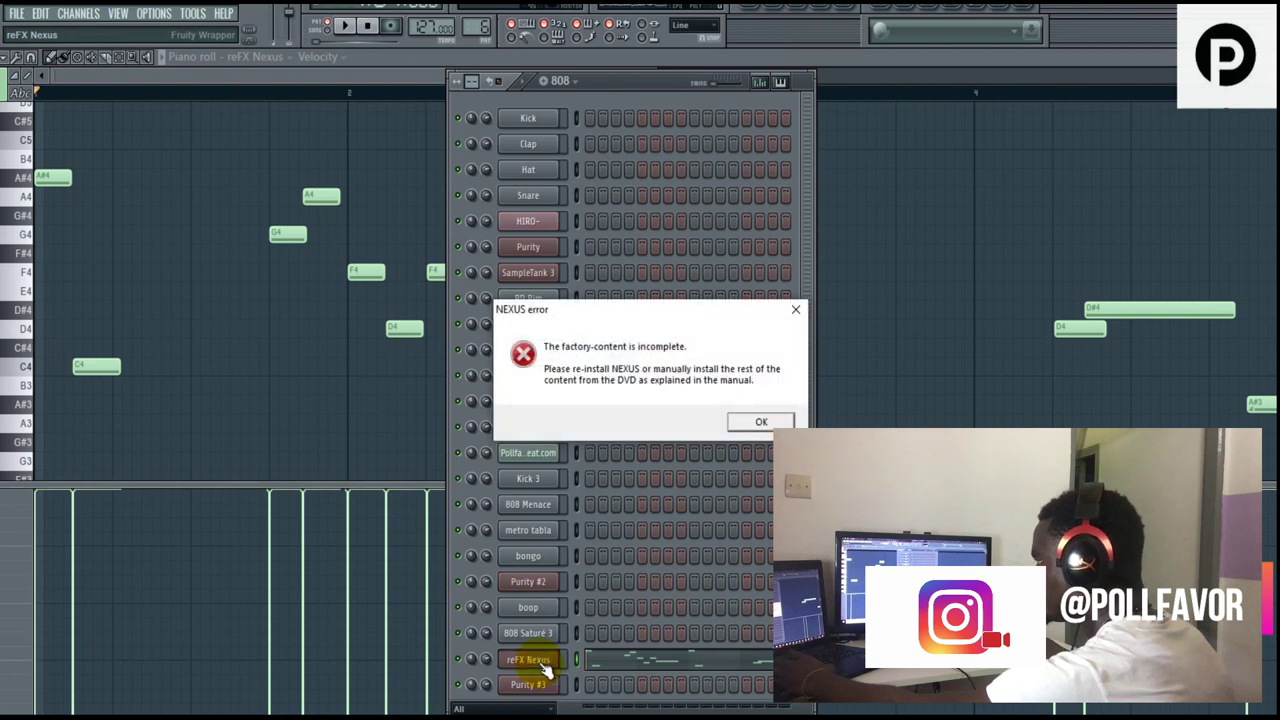
pyautogui.click(795, 313)
pyautogui.moveTo(654, 247); pyautogui.dragTo(486, 400)
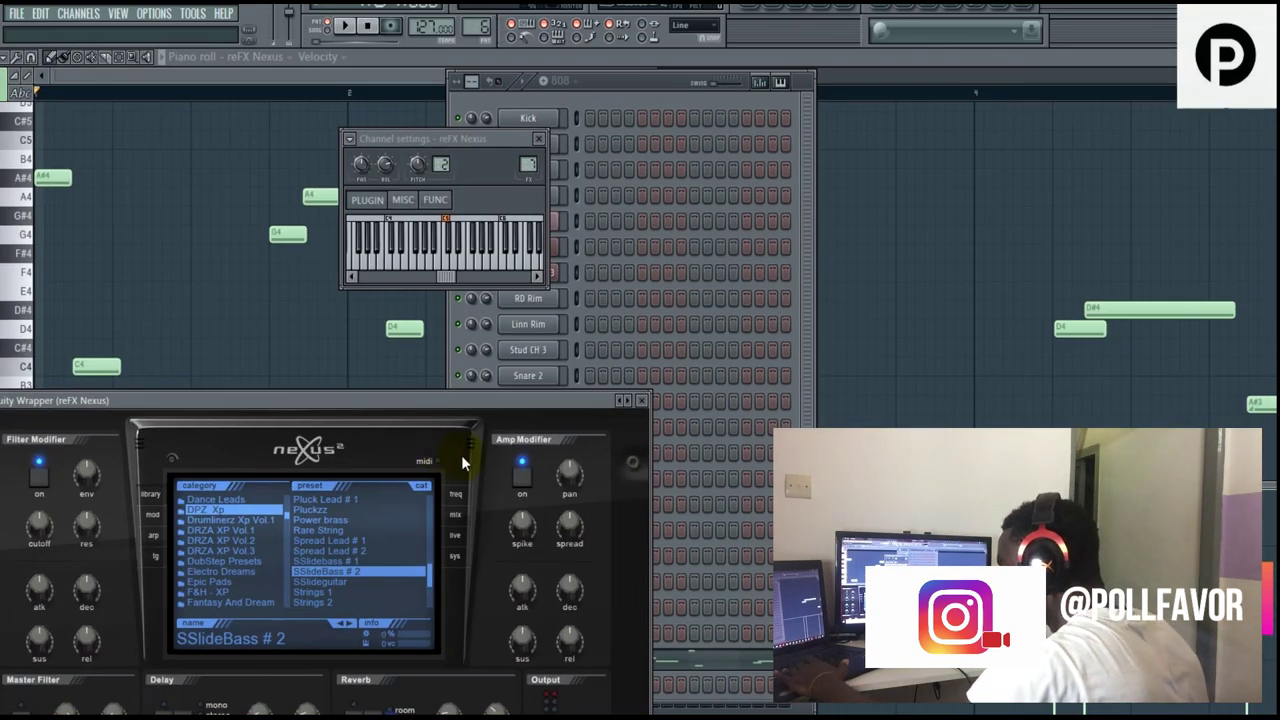
pyautogui.click(644, 401)
# Play the 808 pattern on its own, return to the playlist and play the arrangement from bar 7.
pyautogui.click(348, 30)
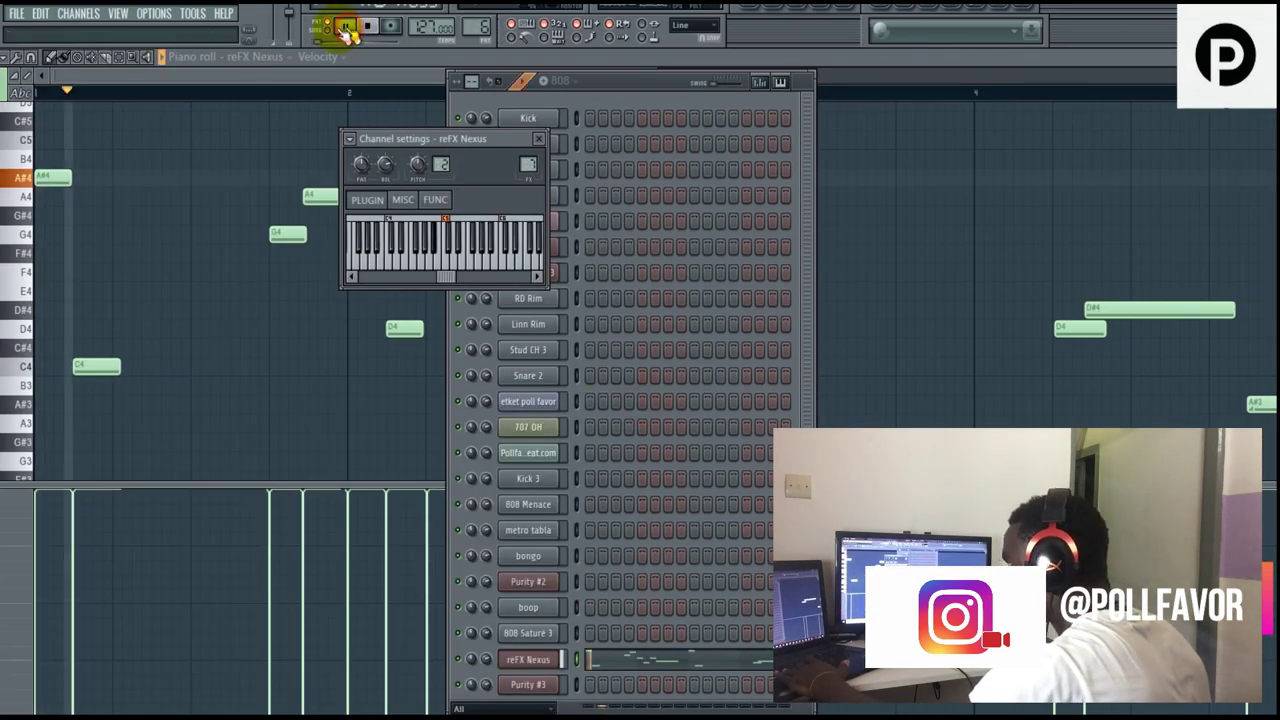
pyautogui.click(750, 9)
pyautogui.click(469, 94)
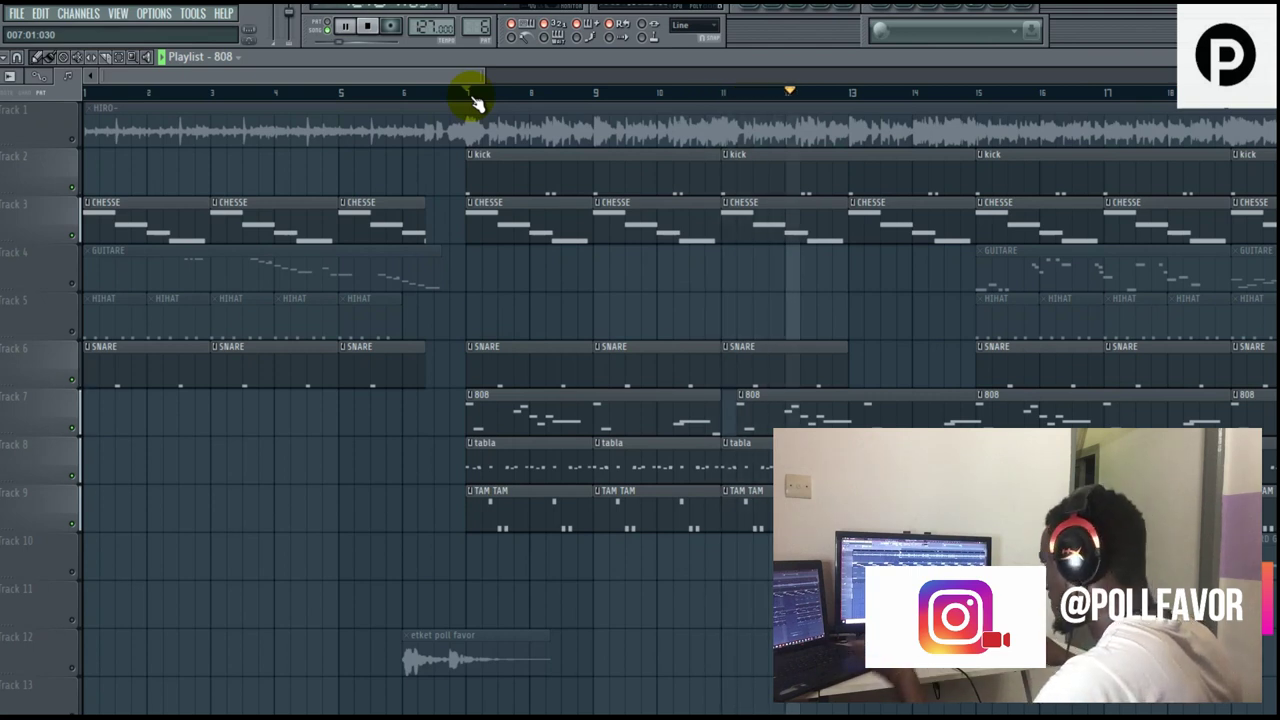
pyautogui.moveTo(785, 432); pyautogui.dragTo(772, 422)
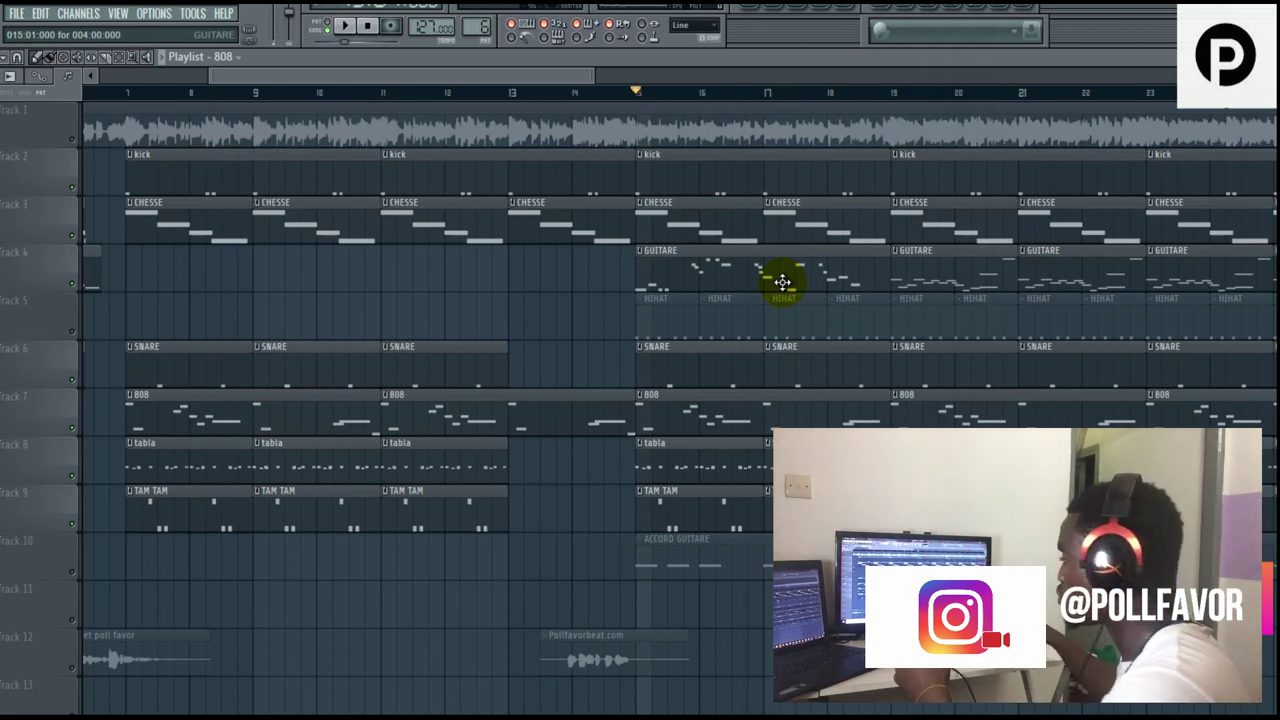
# Review the GUITARE pattern's notes and its SampleTank 3 instrument, and place the playlist playback position at bar 21.
pyautogui.doubleClick(782, 282)
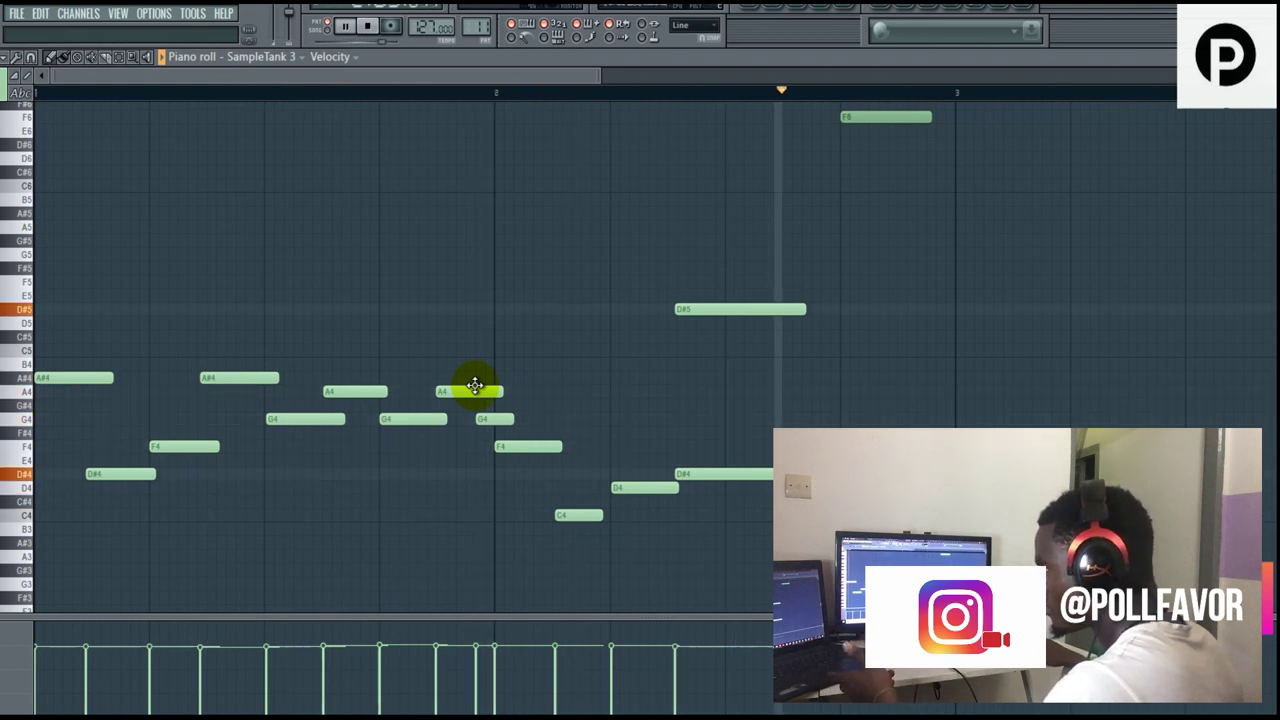
pyautogui.click(758, 13)
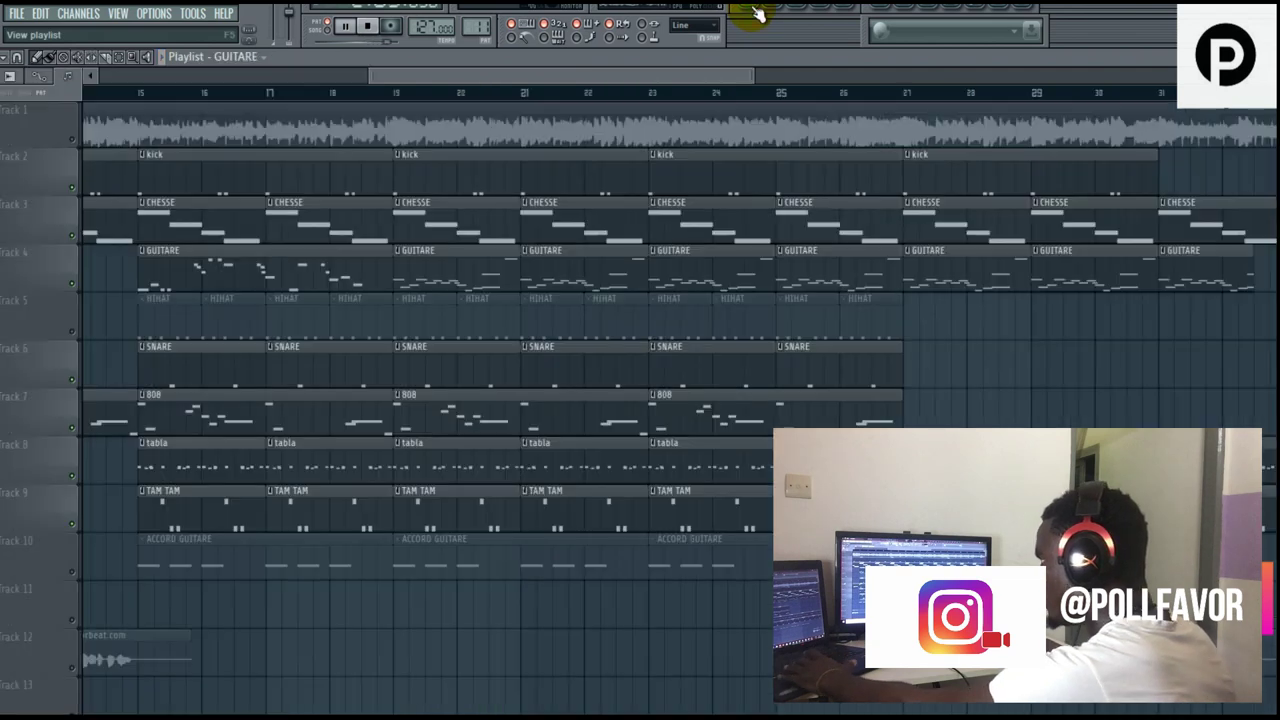
pyautogui.click(783, 14)
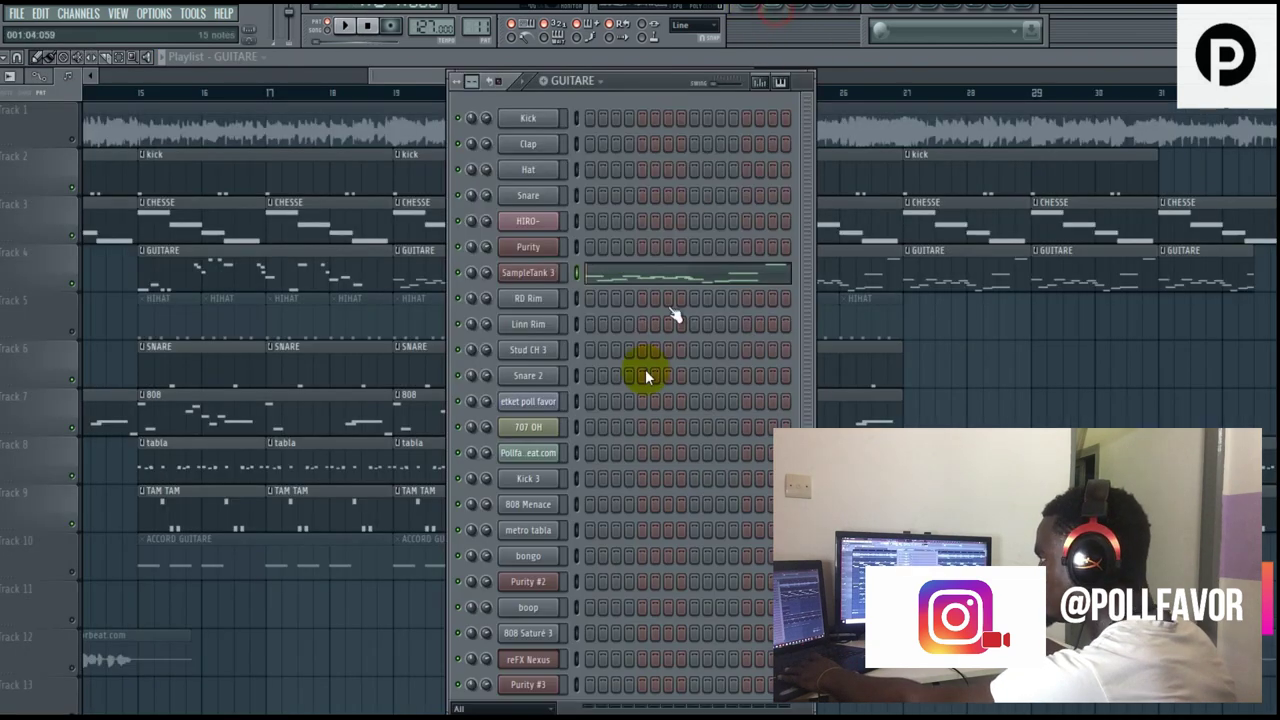
pyautogui.click(530, 273)
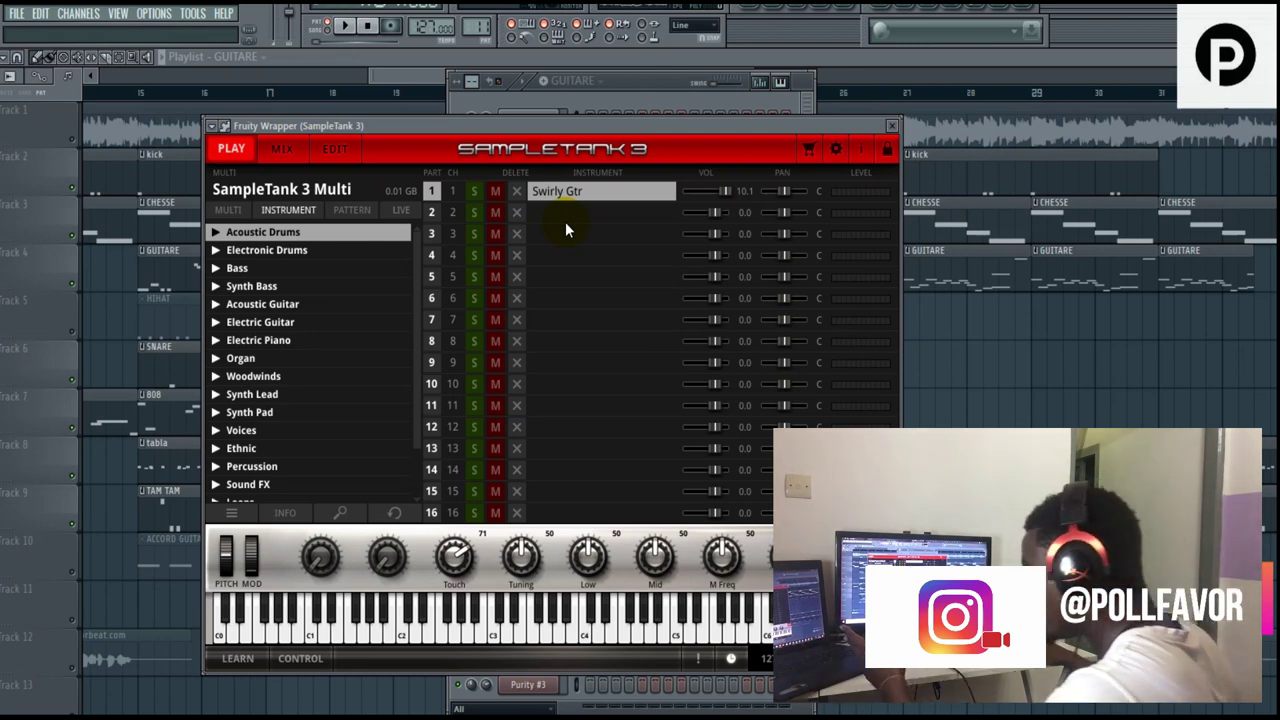
pyautogui.click(525, 93)
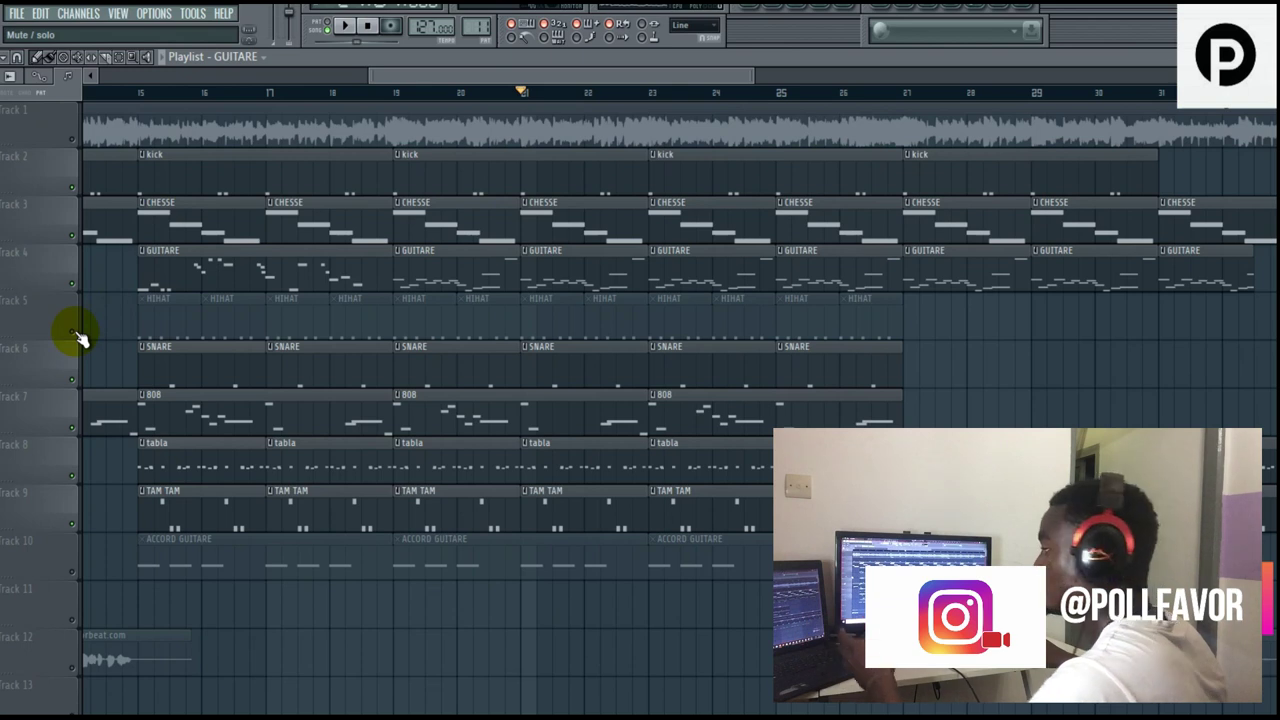
# Unmute the HIHAT on Track 5 and examine the SampleTank 3 mixer track's effects while the arrangement plays from bar 21.
pyautogui.click(73, 331)
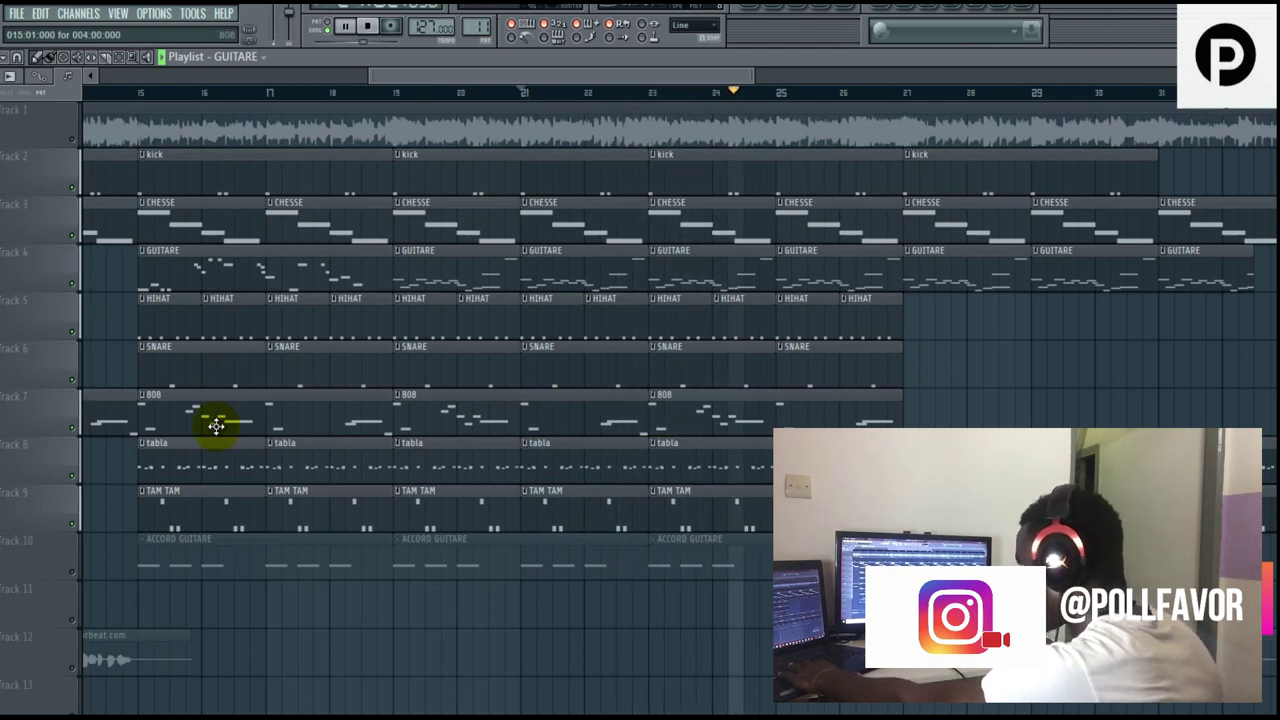
pyautogui.click(853, 13)
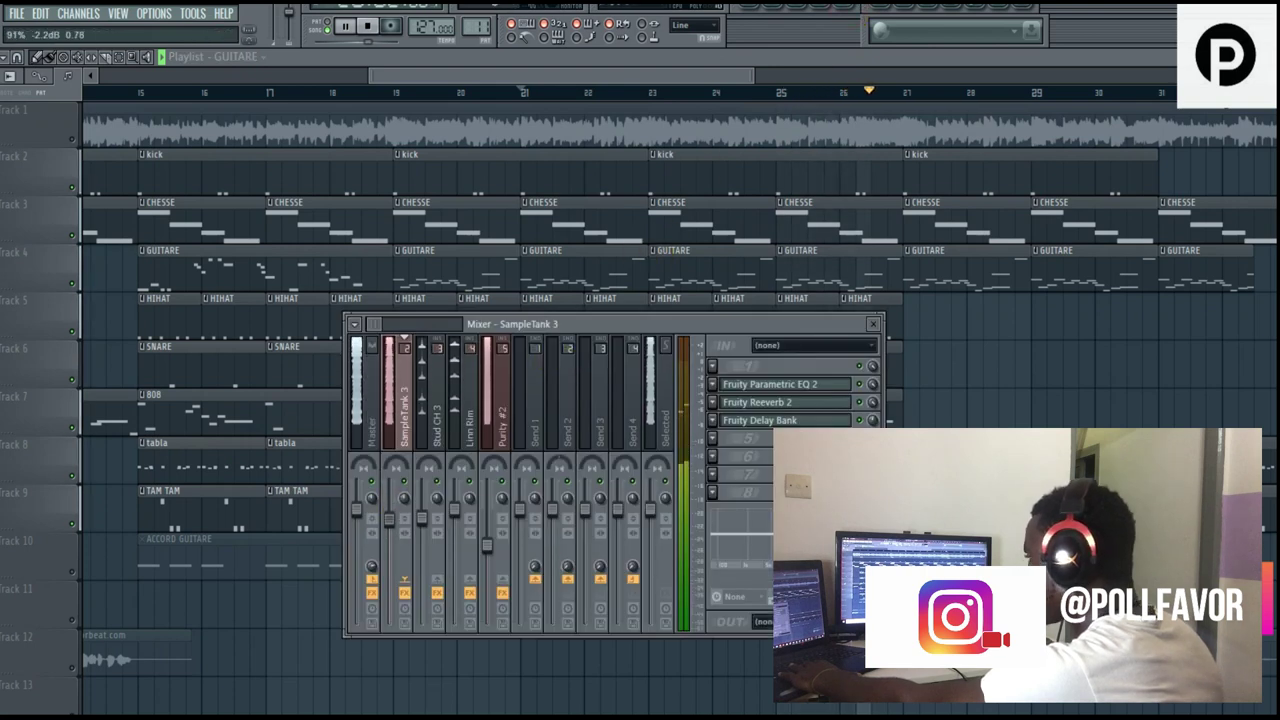
pyautogui.click(584, 81)
pyautogui.press('space')
# Unmute the ACCORD GUITARE on Track 10, and play its complete SampleTank 3 pattern in the piano roll before returning to the playlist.
pyautogui.click(63, 557)
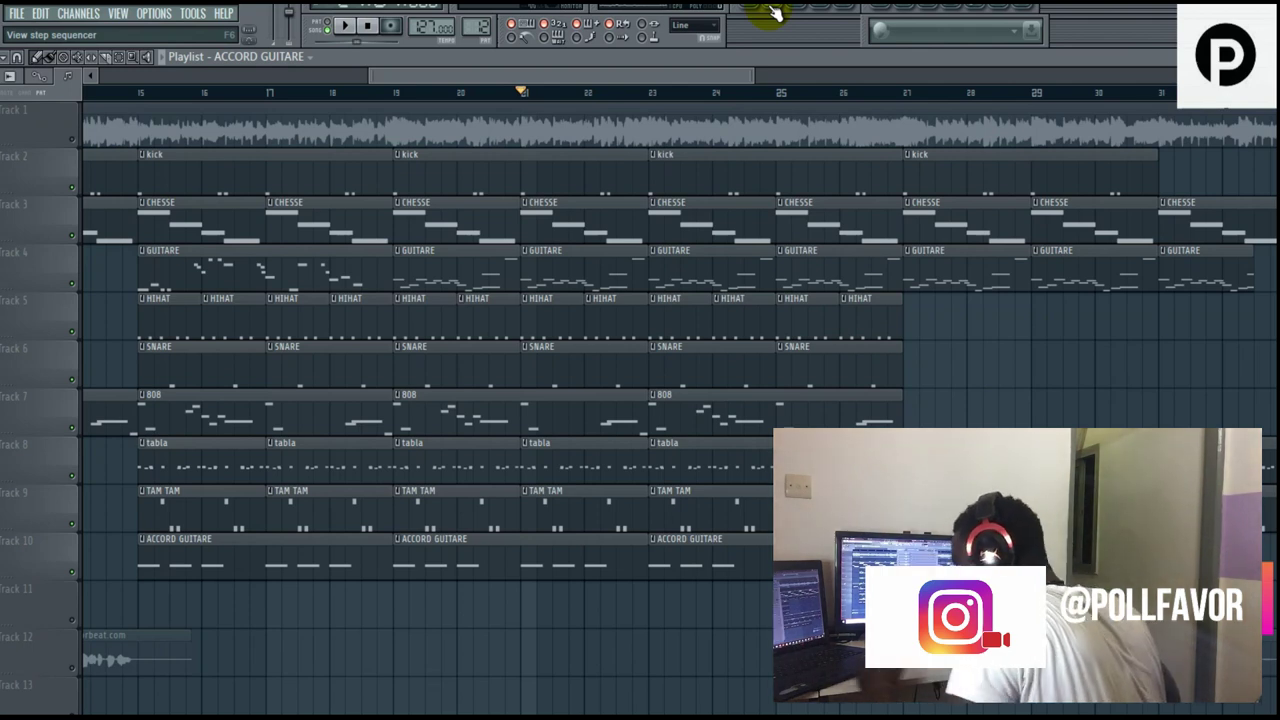
pyautogui.click(775, 12)
pyautogui.click(655, 267)
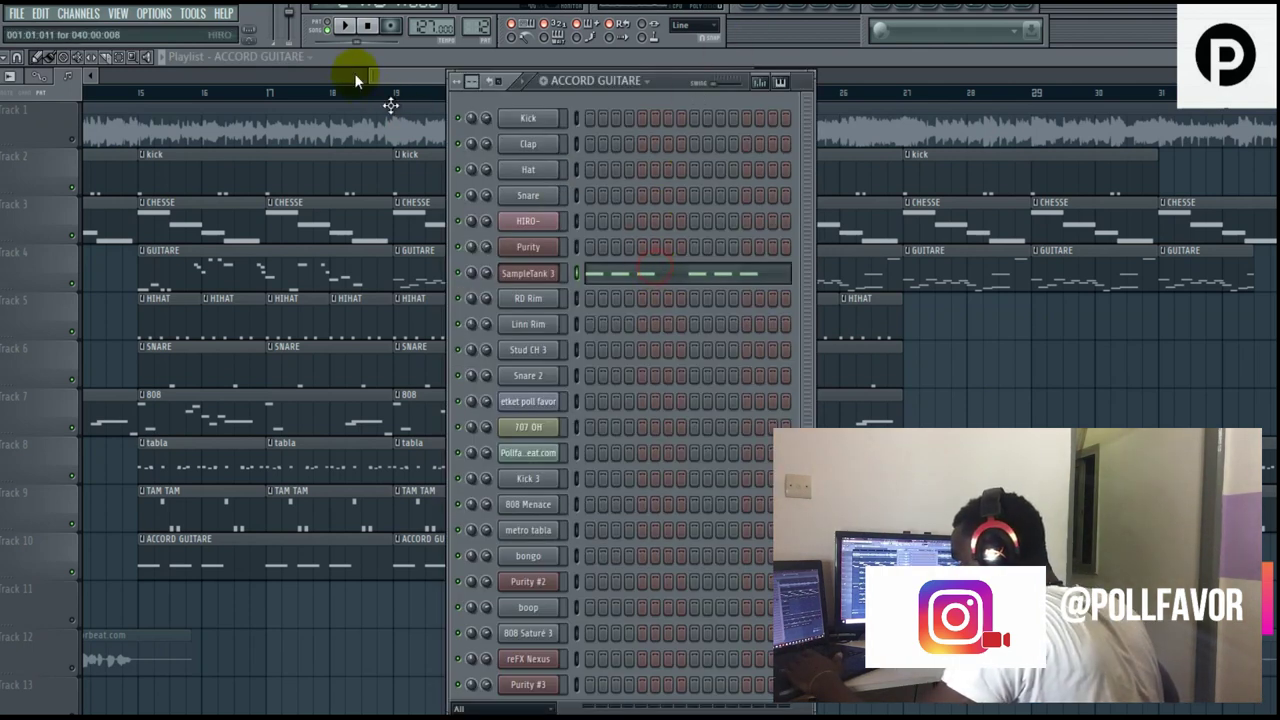
pyautogui.click(714, 271)
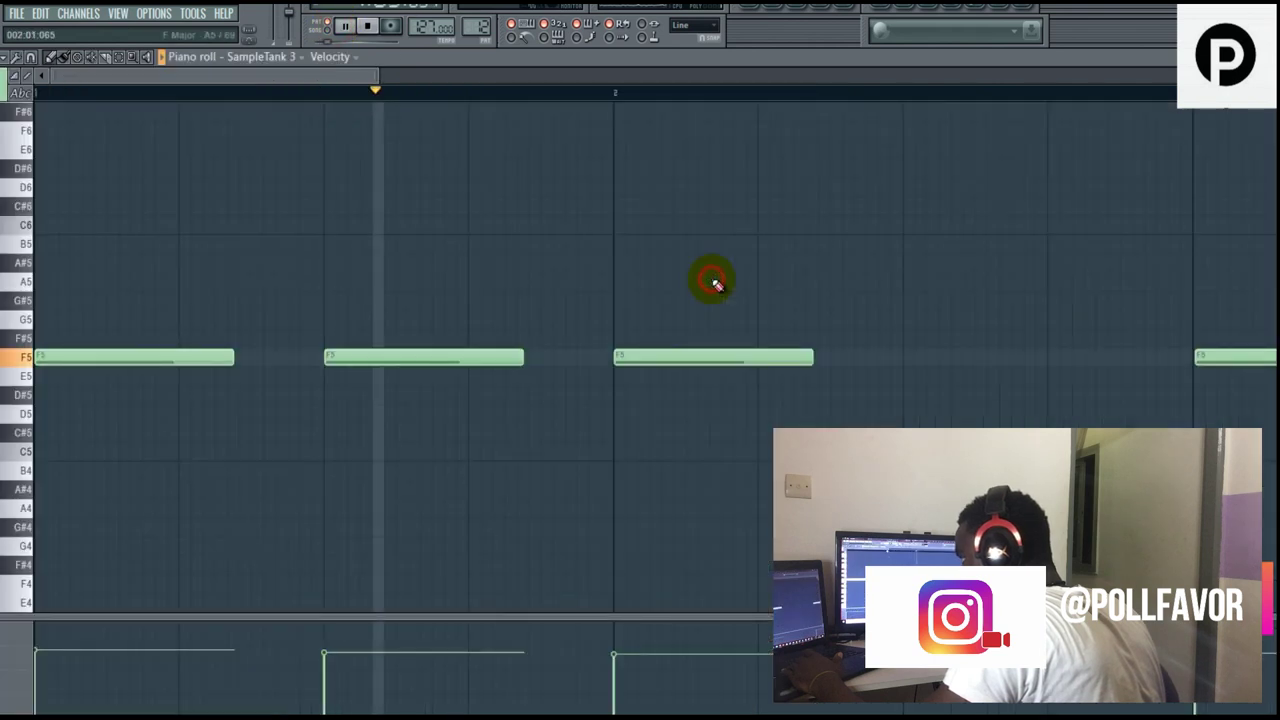
pyautogui.moveTo(377, 72); pyautogui.dragTo(651, 106)
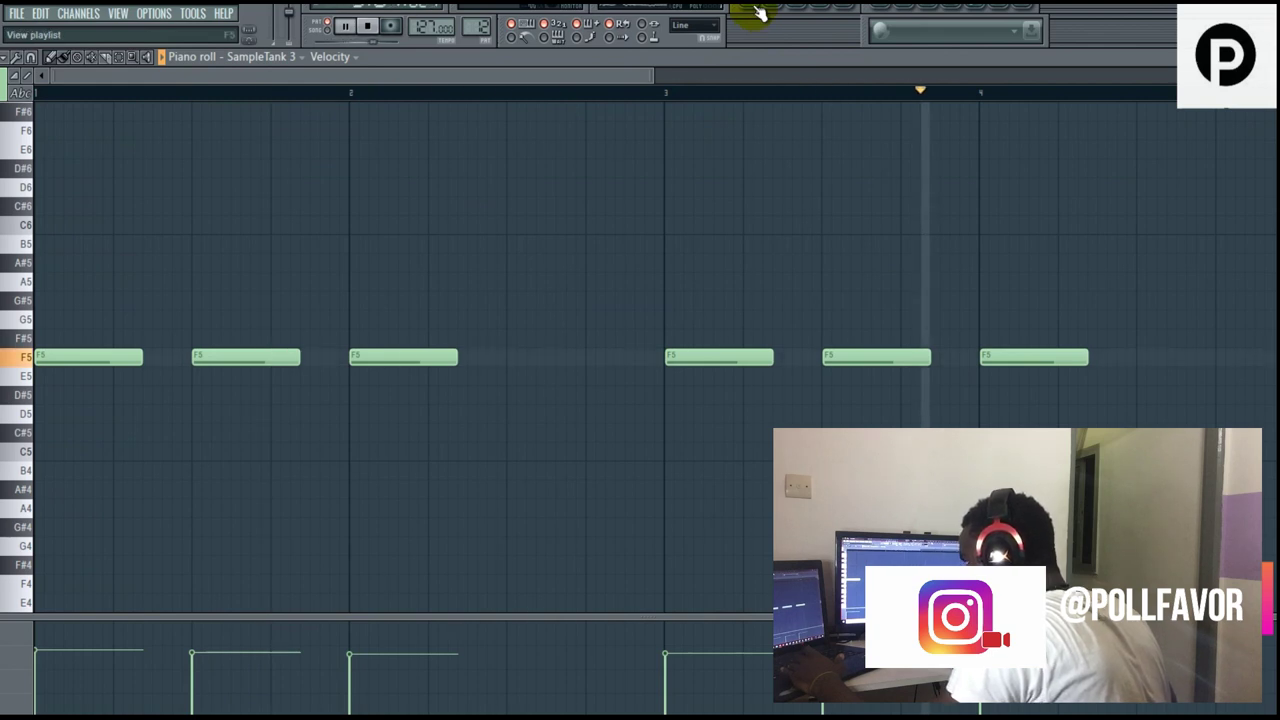
pyautogui.click(760, 12)
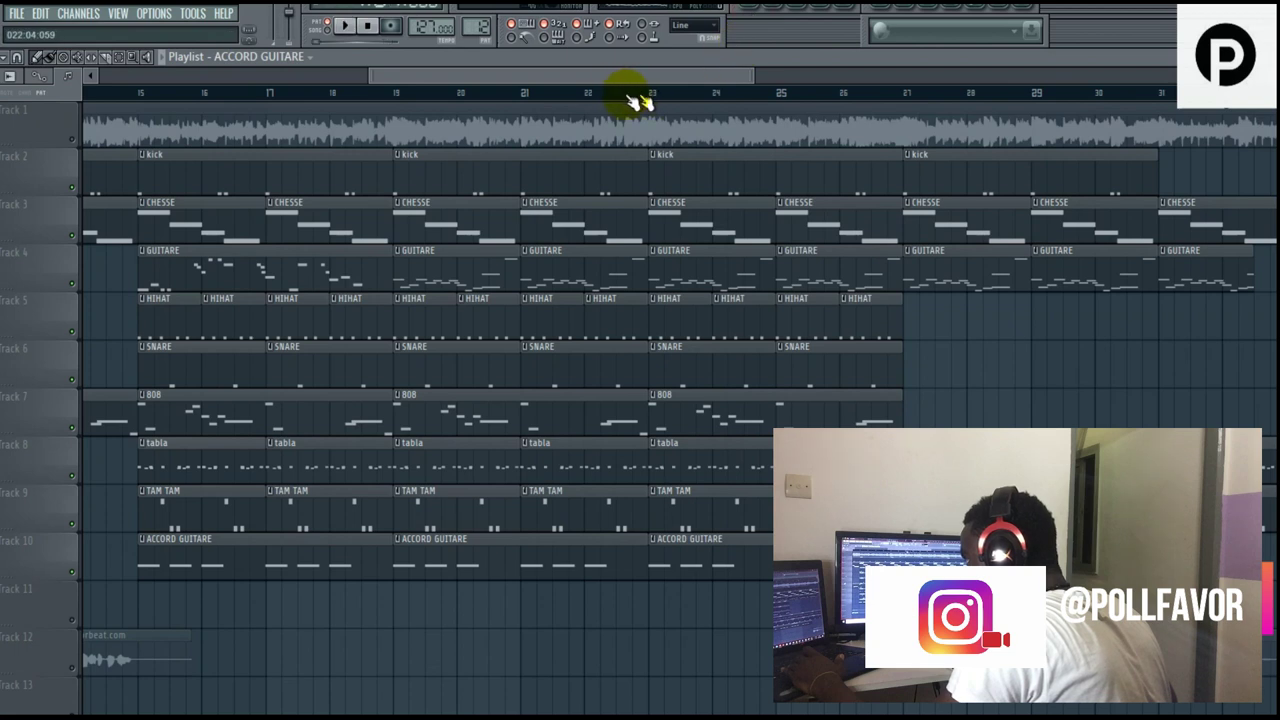
pyautogui.press('space')
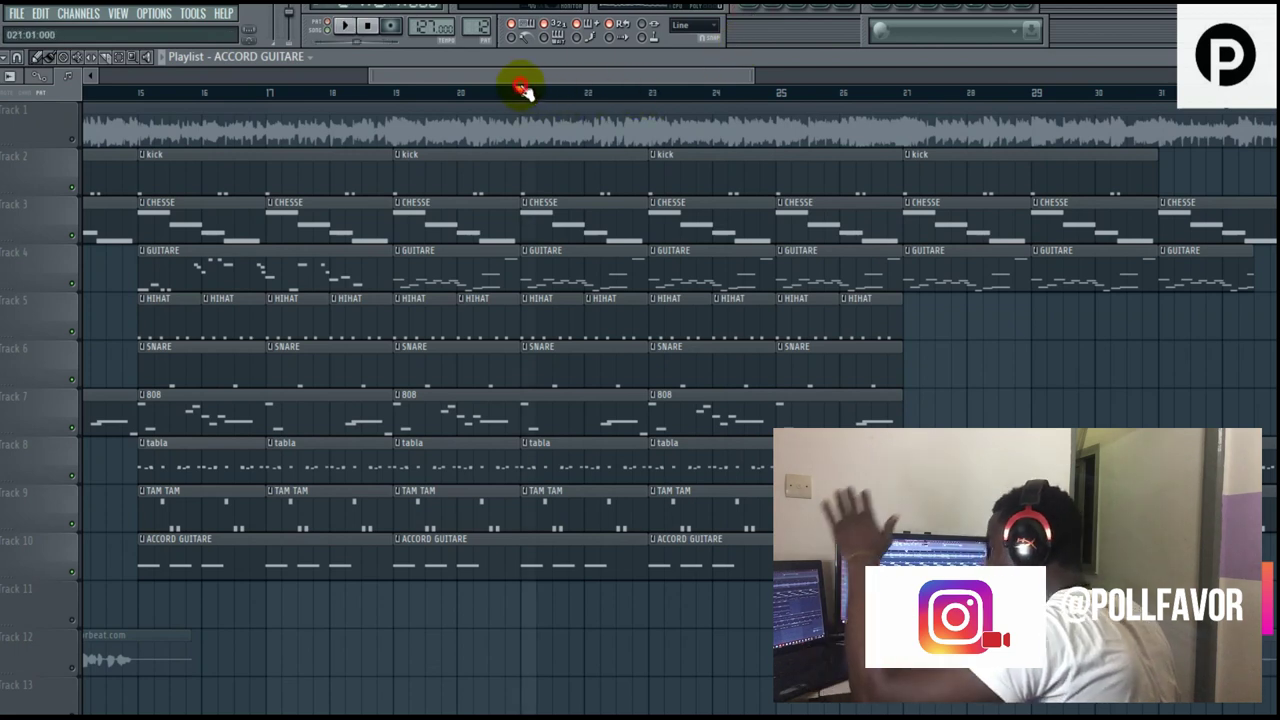